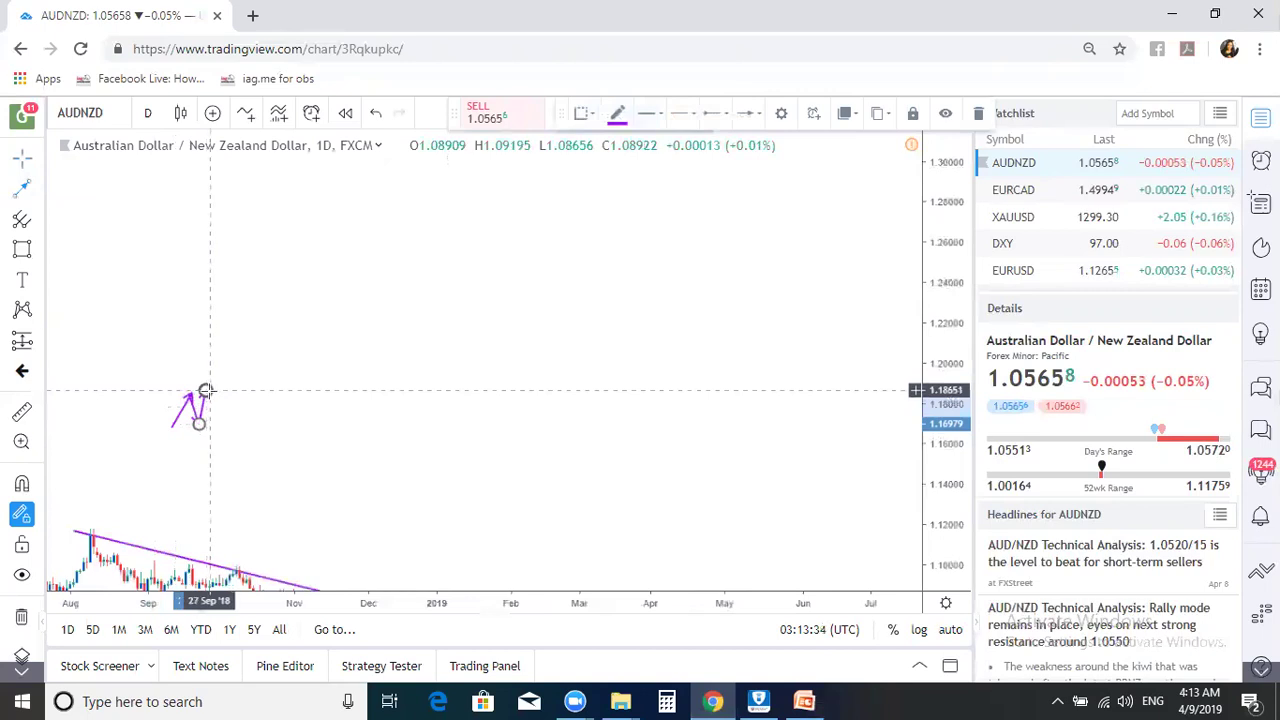
Step: Extend the purple zigzag rightward, alternating lows near 1.16 and peaks near 1.185–1.186
double_click(240, 441)
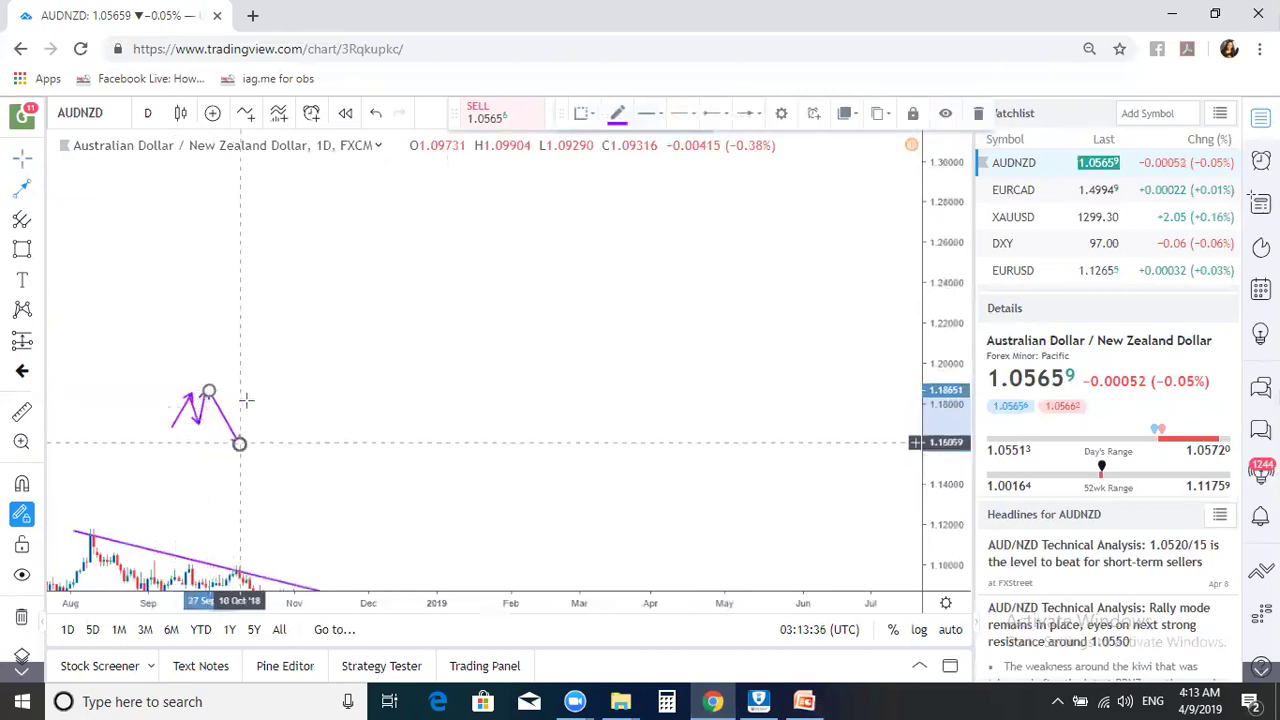
left_click(240, 441)
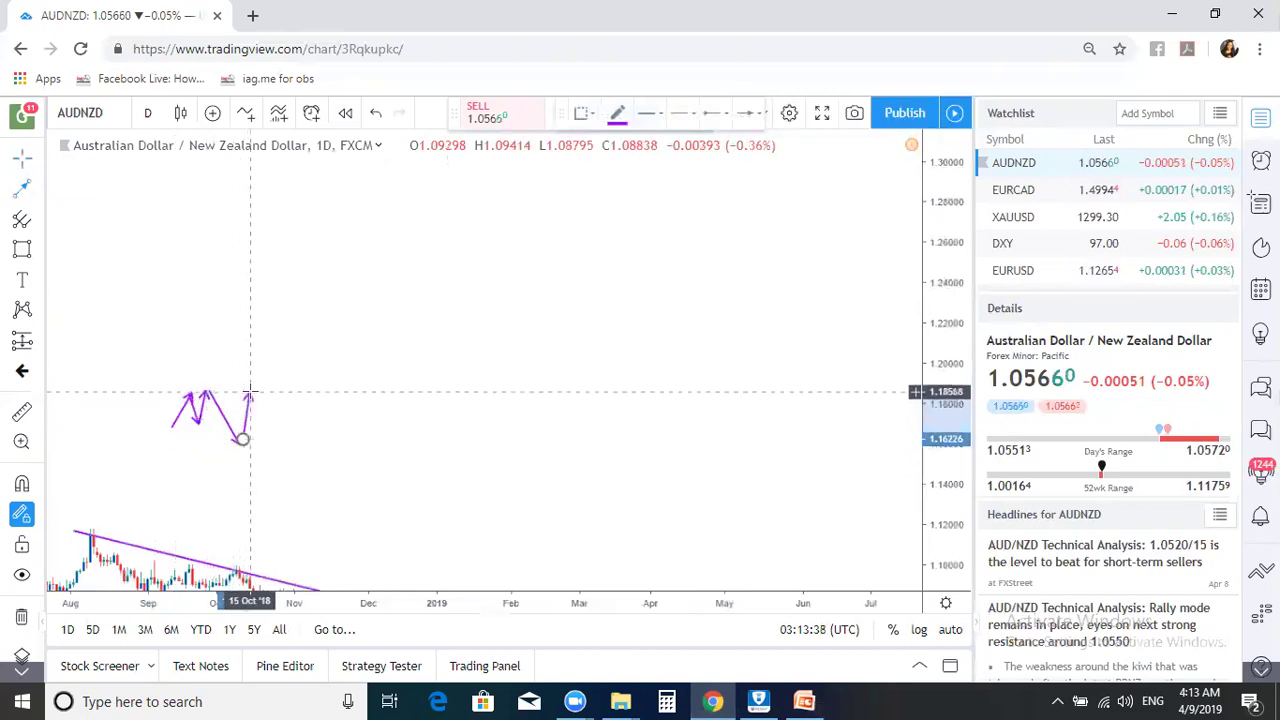
double_click(252, 390)
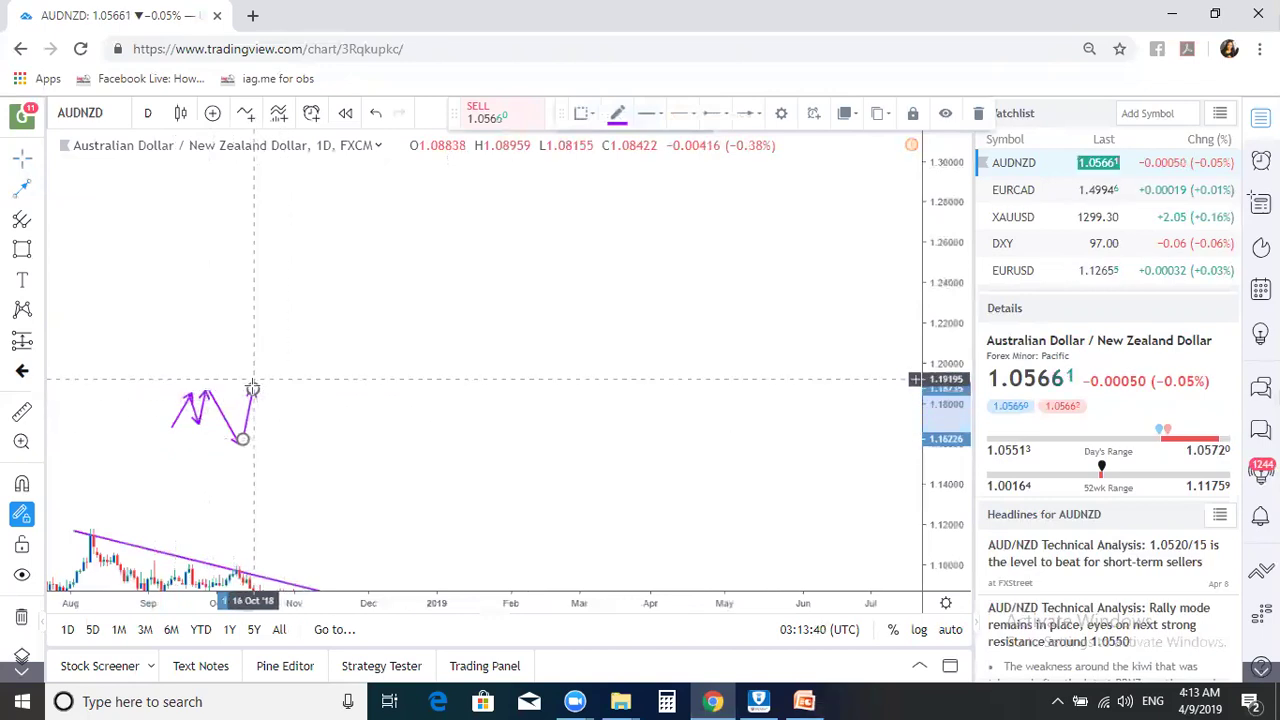
left_click(253, 390)
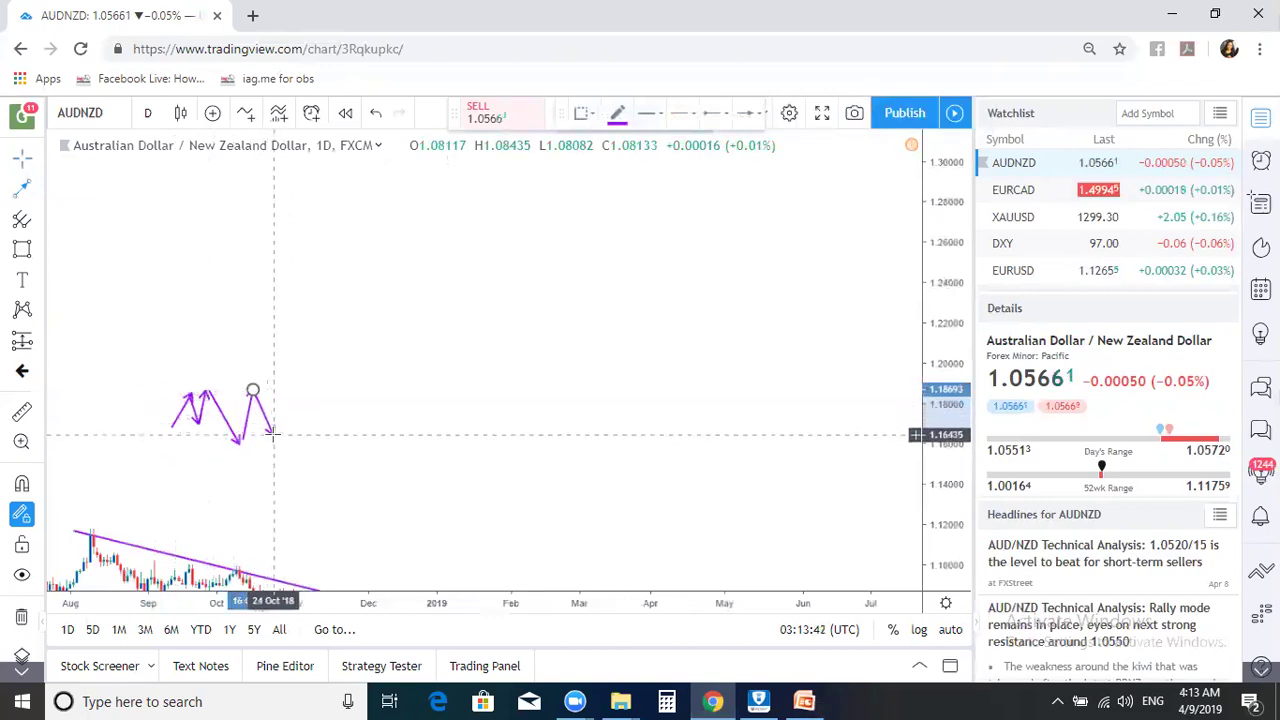
double_click(272, 432)
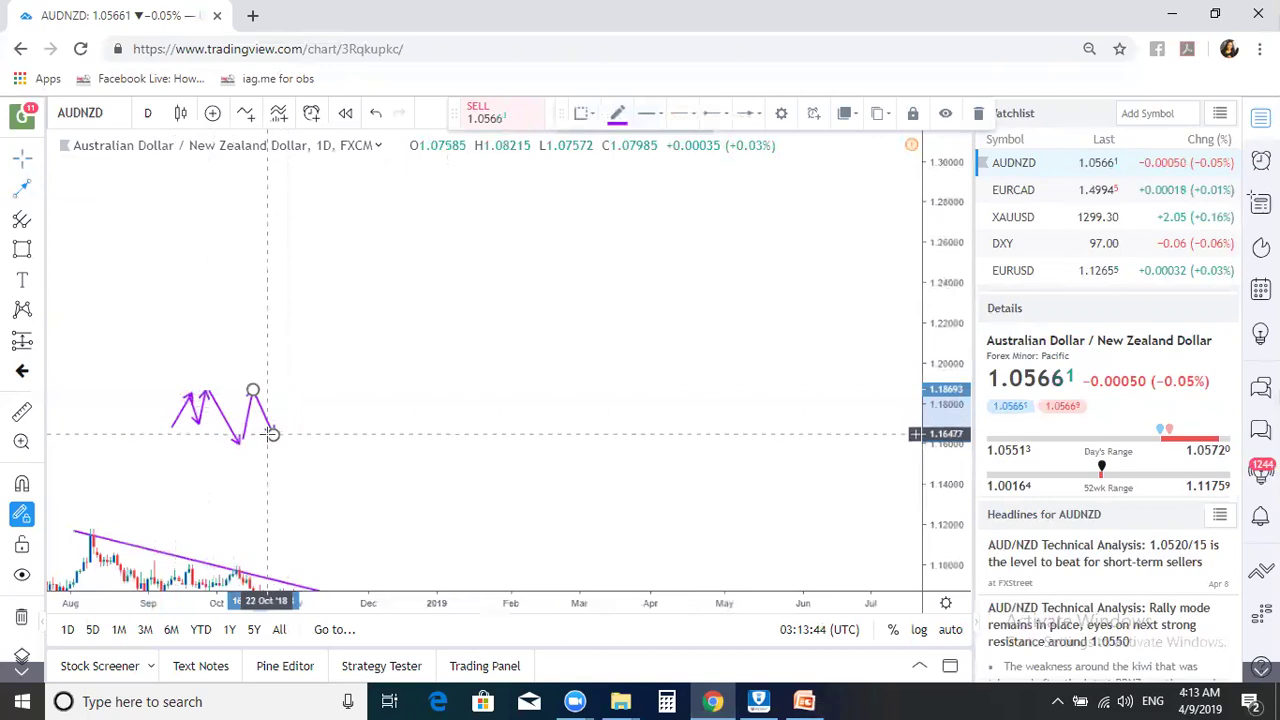
left_click(274, 434)
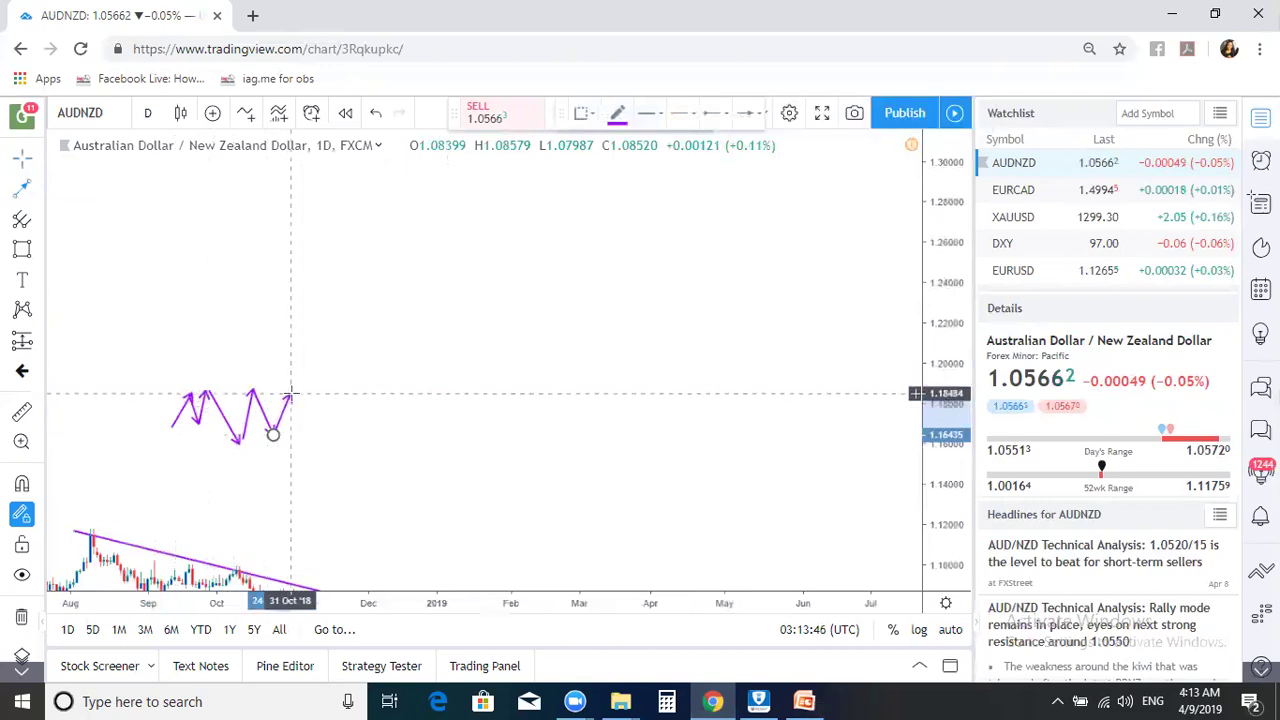
double_click(290, 393)
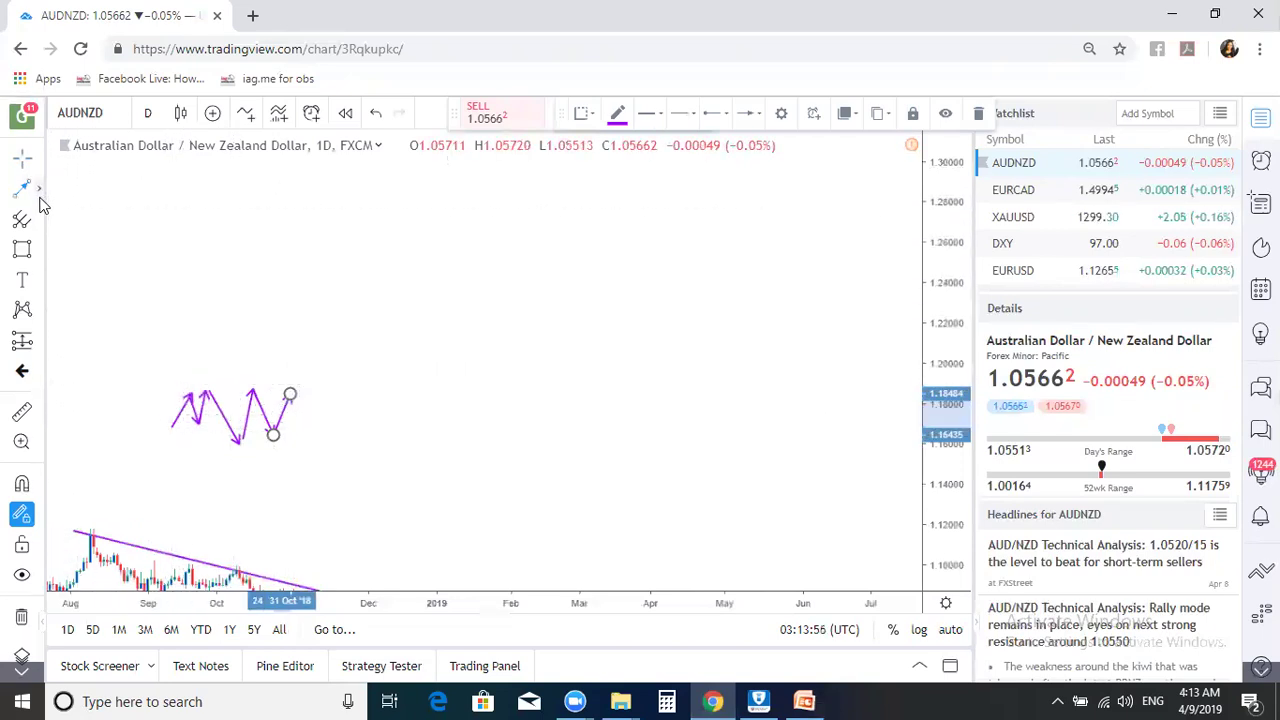
Step: Draw an orange trend line along the zigzag tops near 1.189
left_click(38, 191)
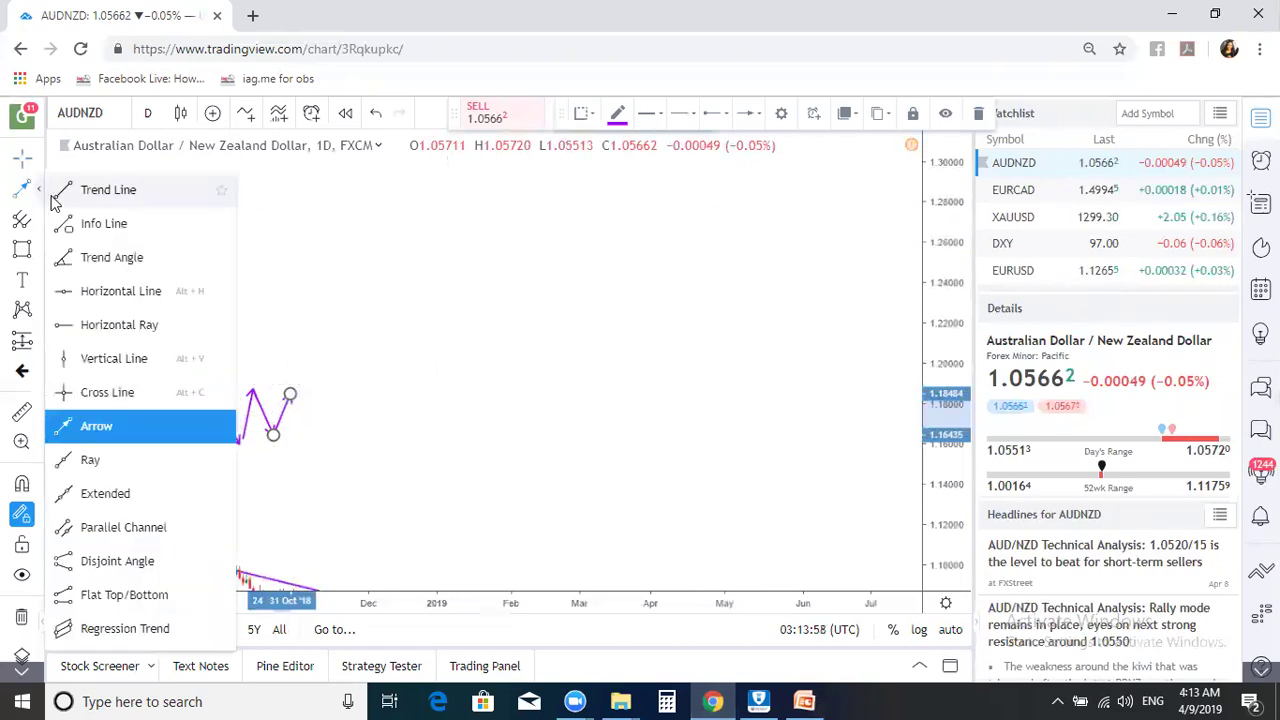
left_click(56, 198)
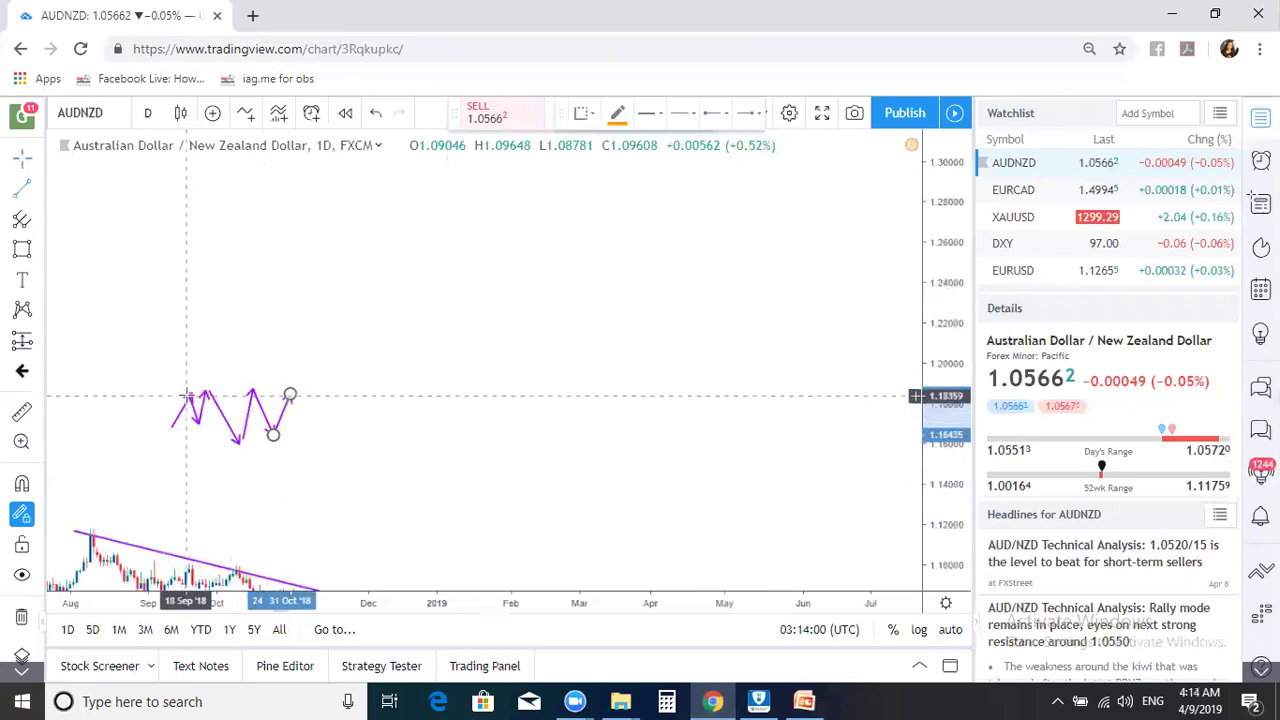
left_click(186, 385)
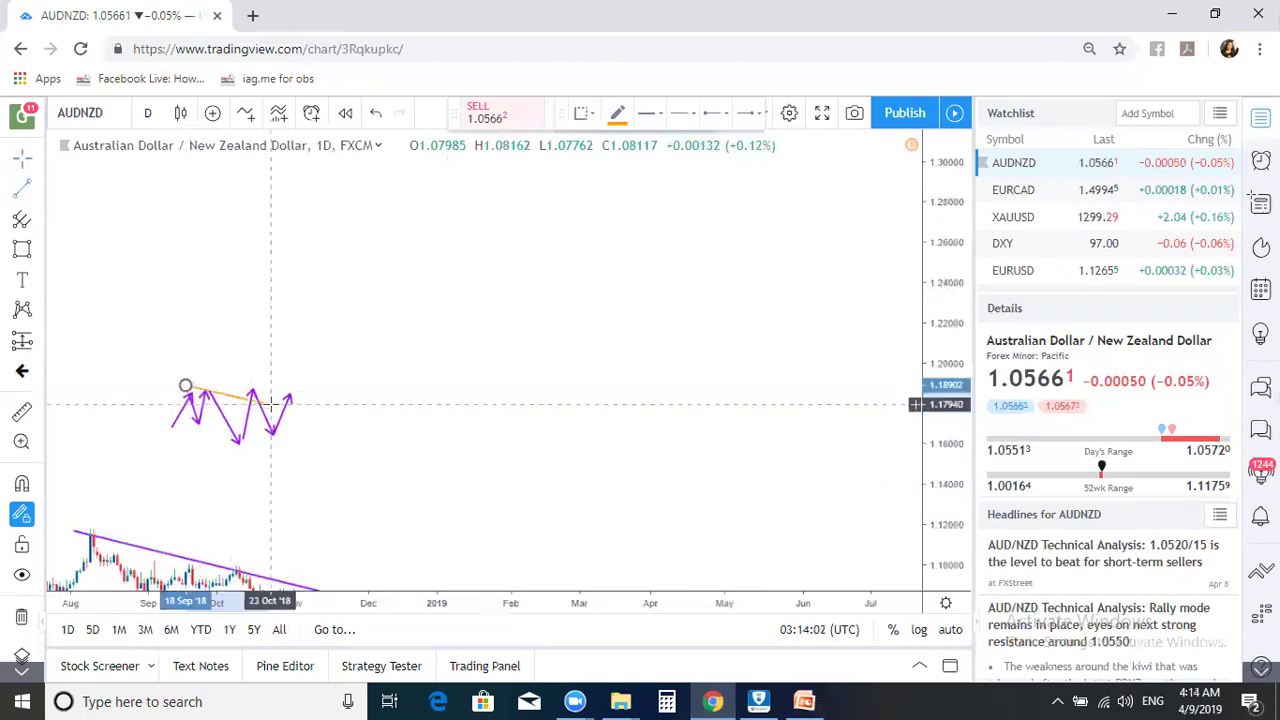
left_click(328, 391)
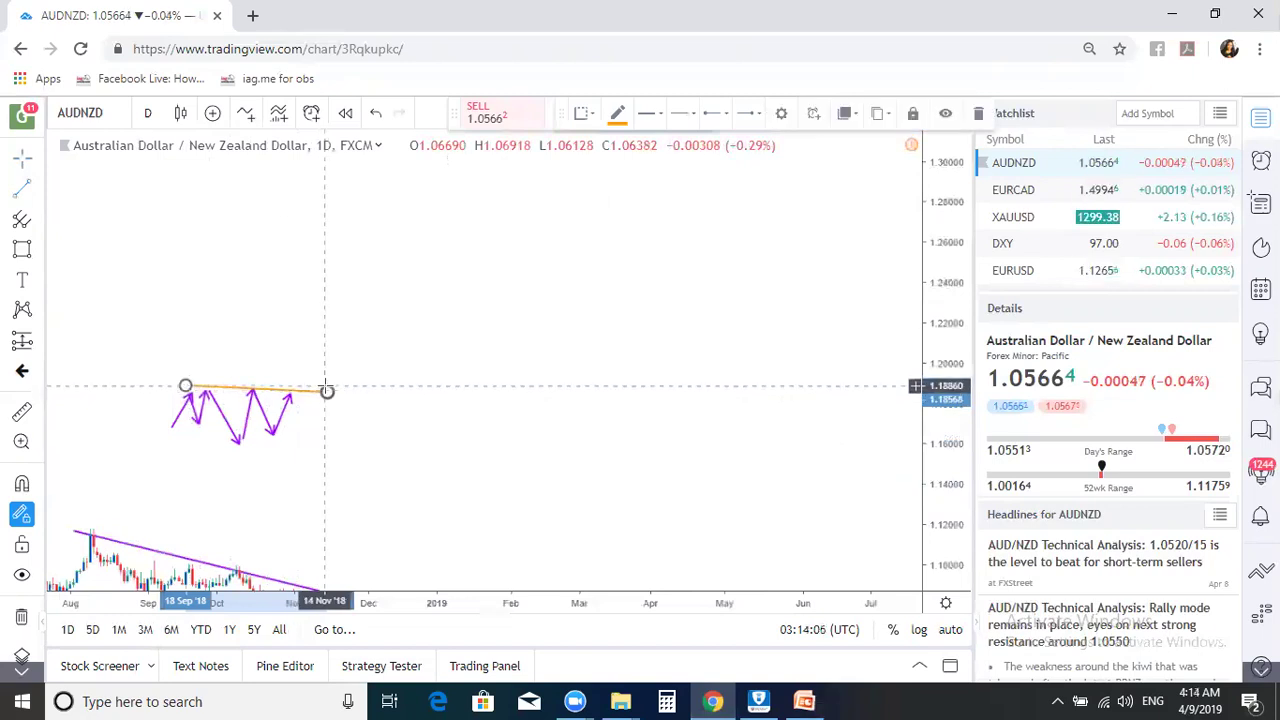
Step: Draw the lower orange range line along the lows near 1.161
left_click(165, 441)
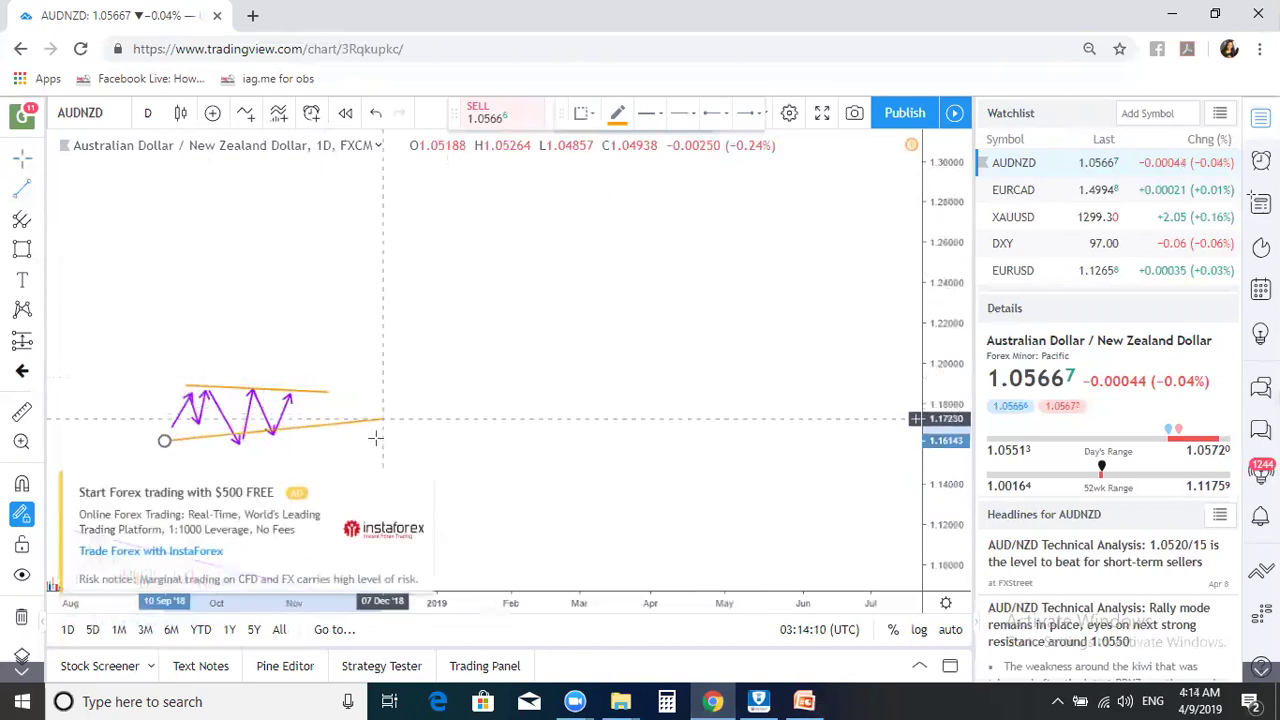
left_click(375, 441)
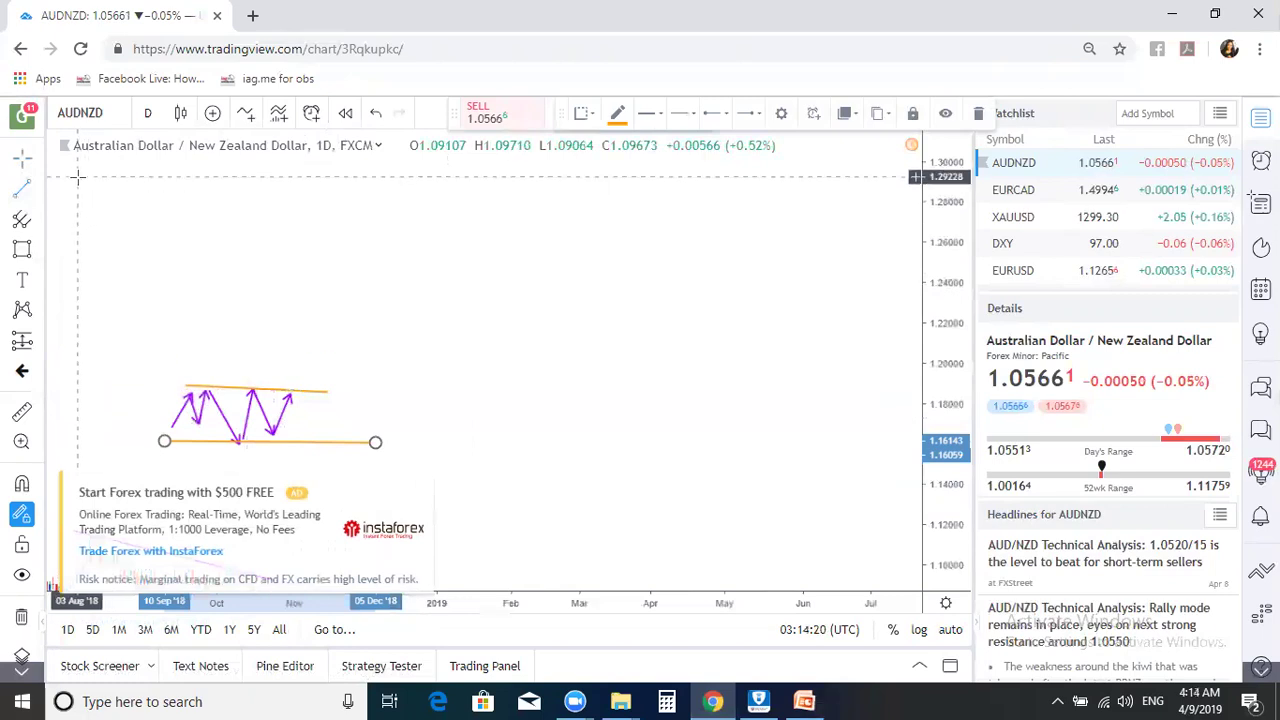
left_click(40, 191)
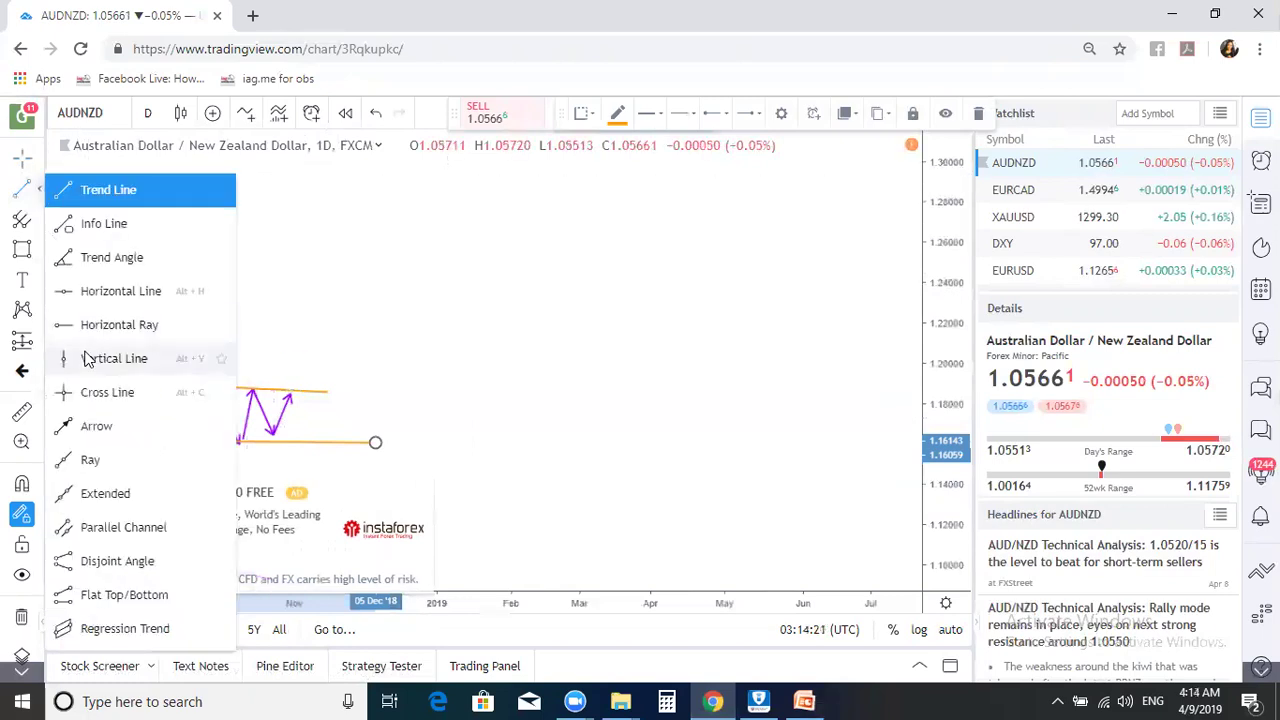
Step: Draw a purple breakout arrow from the last swing to above the upper orange line
left_click(87, 427)
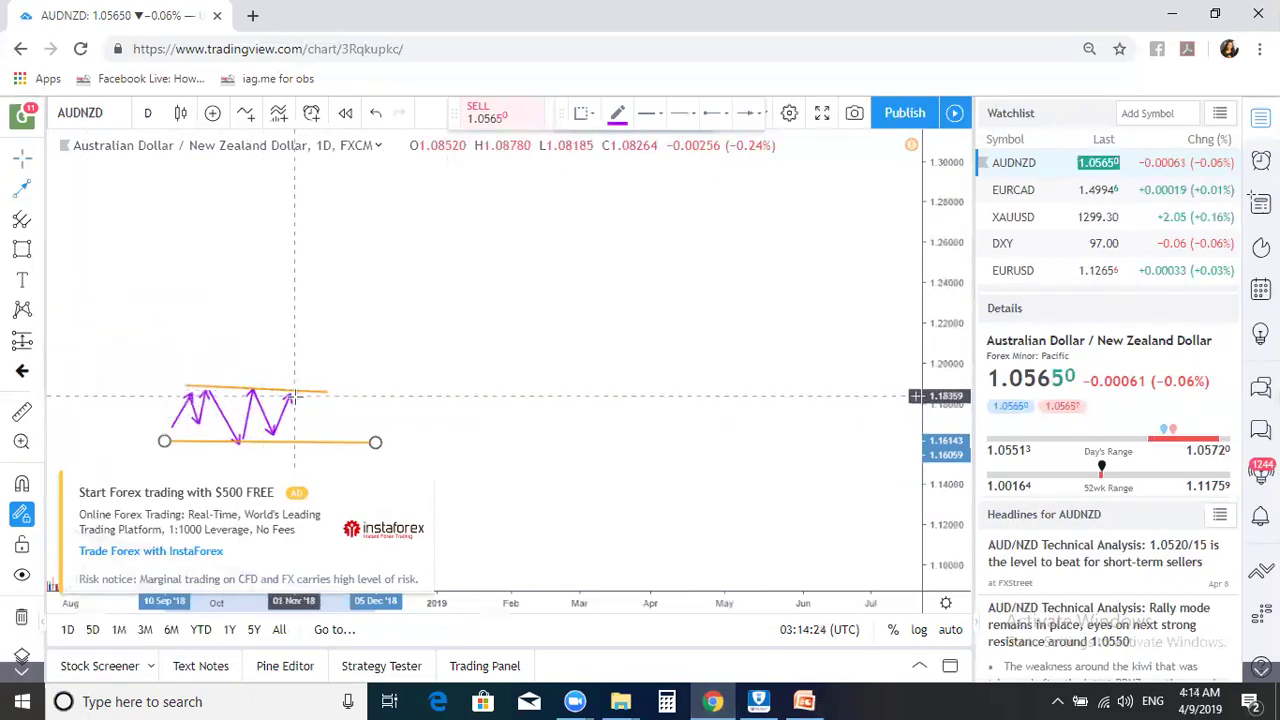
left_click(292, 396)
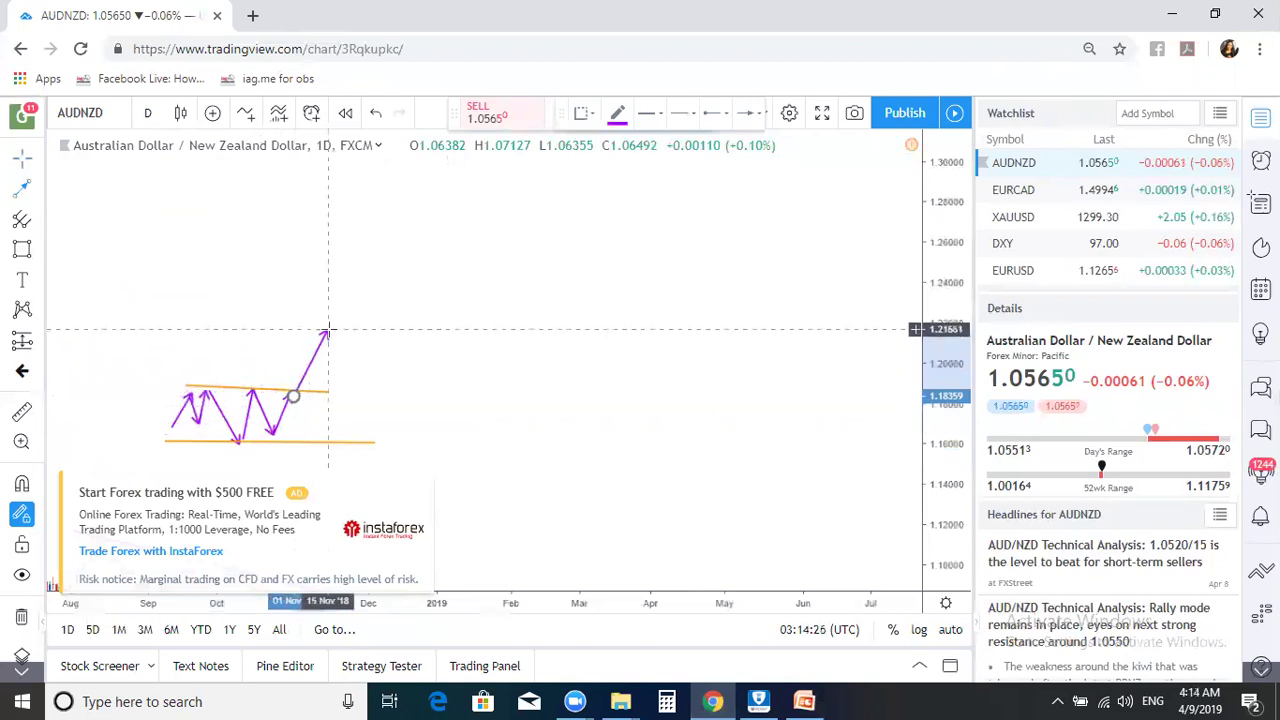
left_click(328, 330)
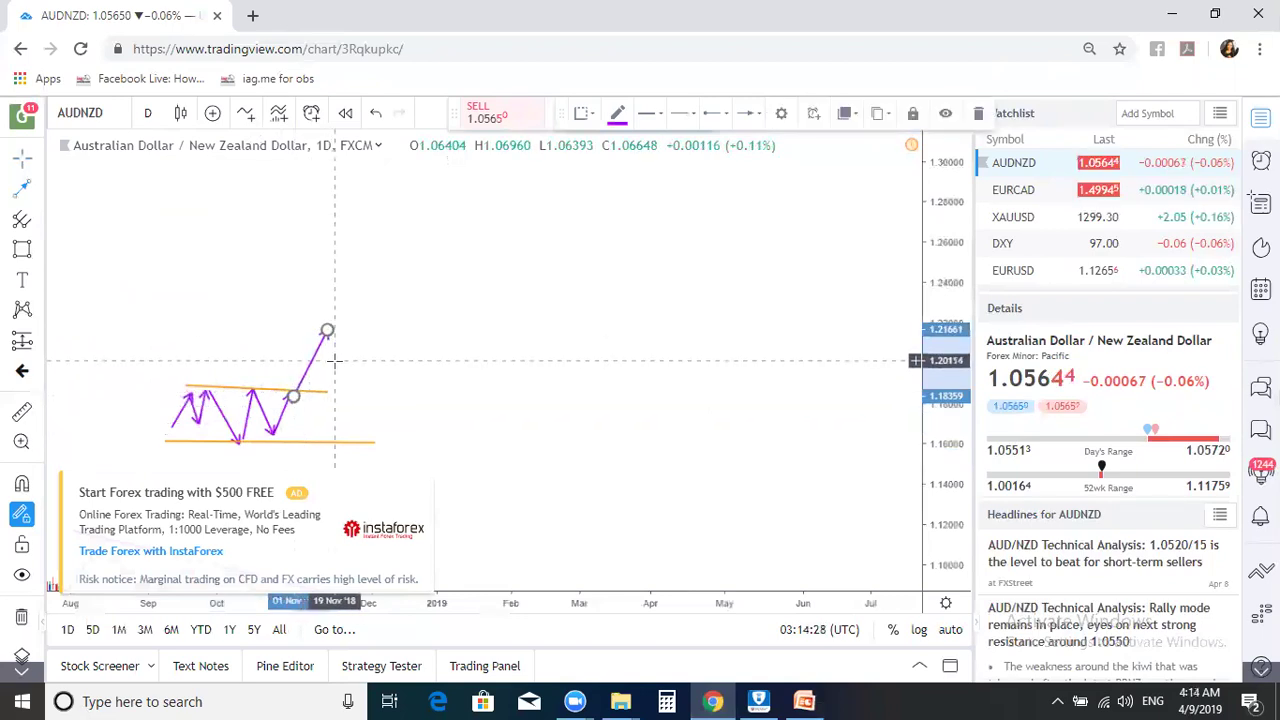
Step: Draw a rising purple path with pullbacks near 1.244, peaking near 1.288
left_click(327, 330)
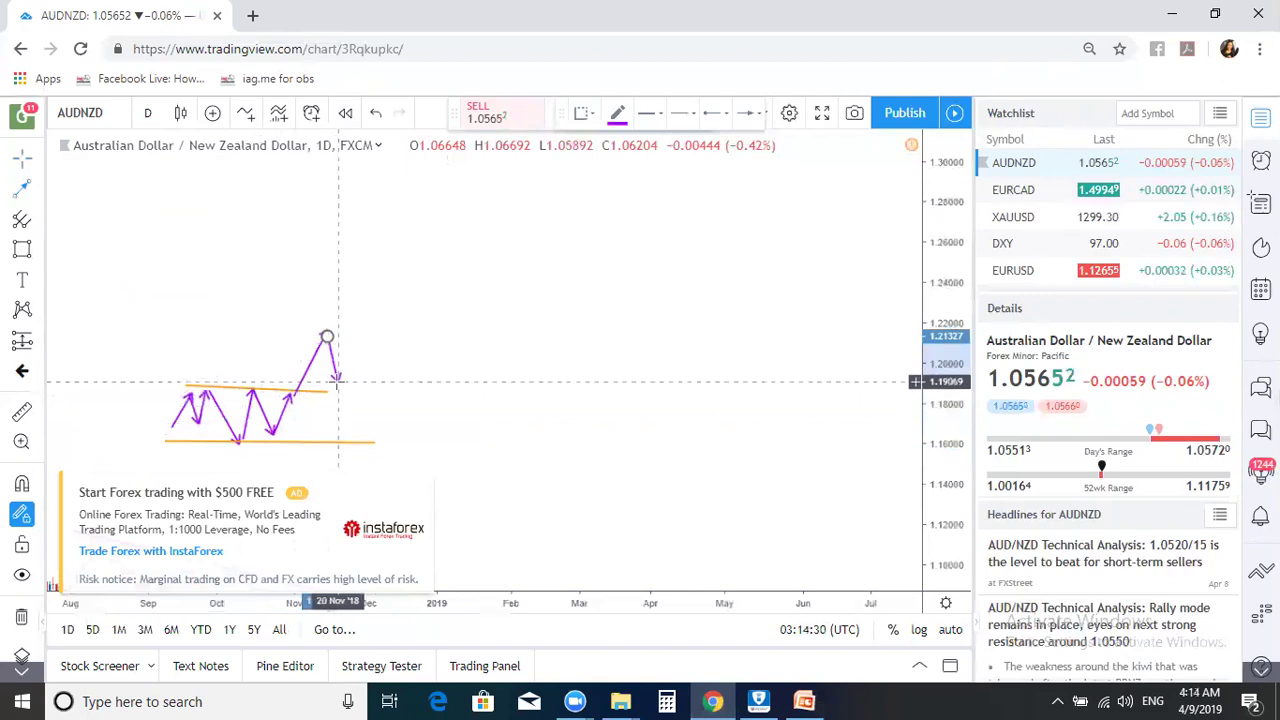
left_click(337, 386)
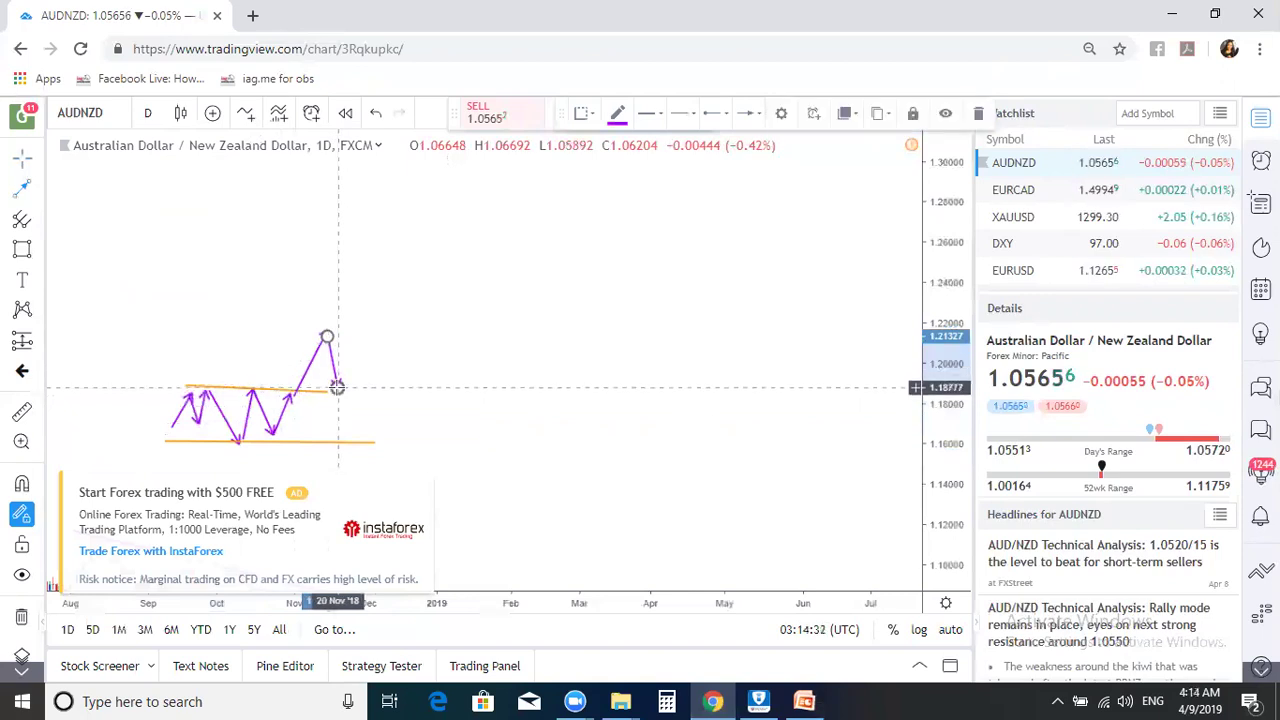
left_click(388, 271)
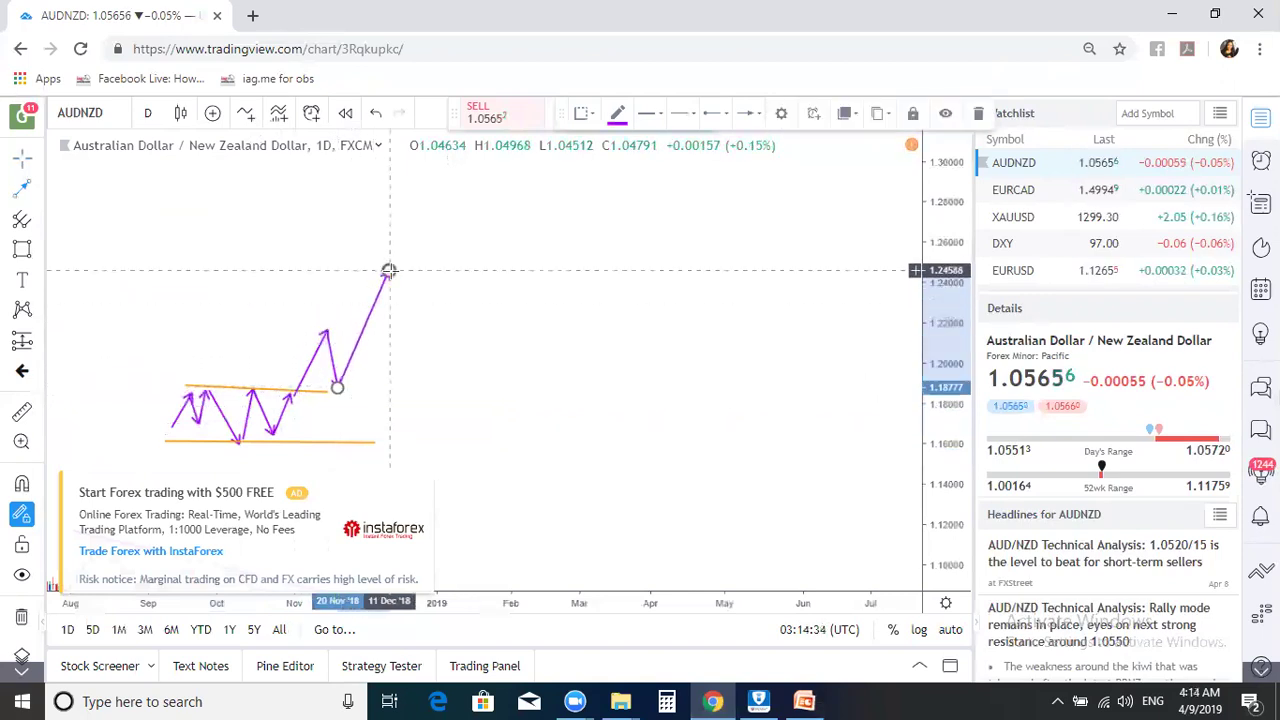
left_click(406, 320)
left_click(452, 227)
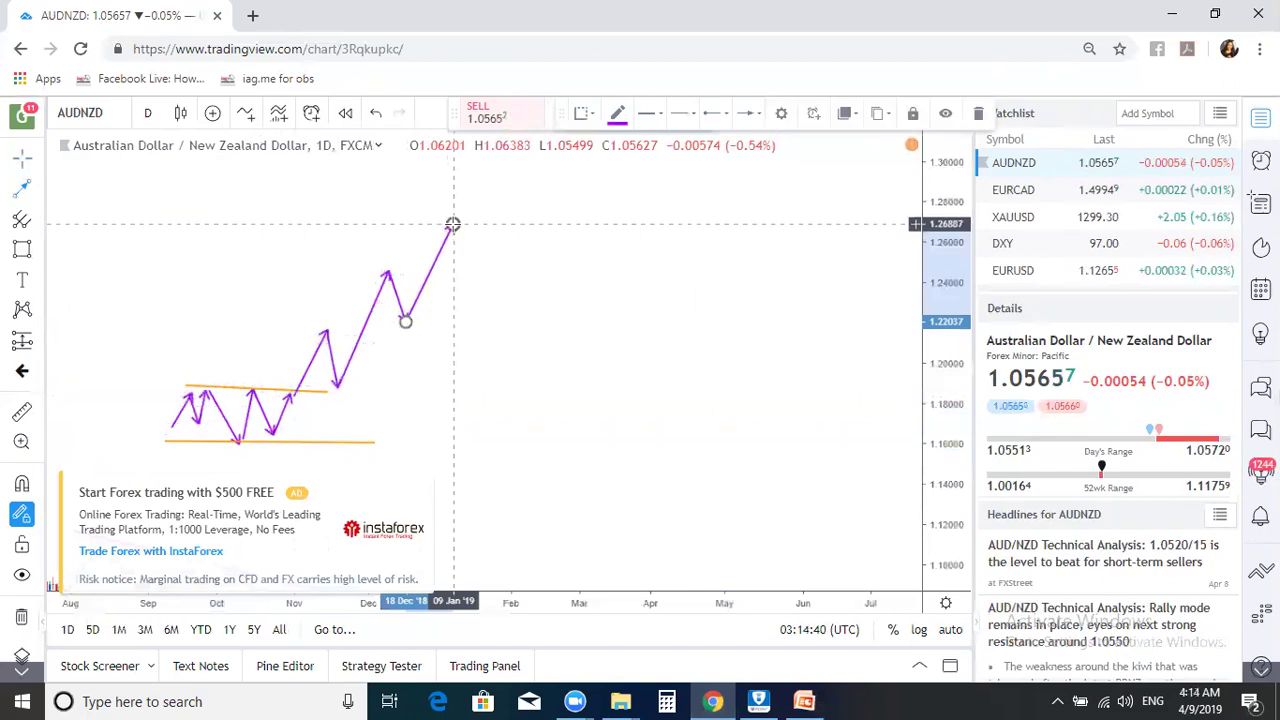
left_click(477, 277)
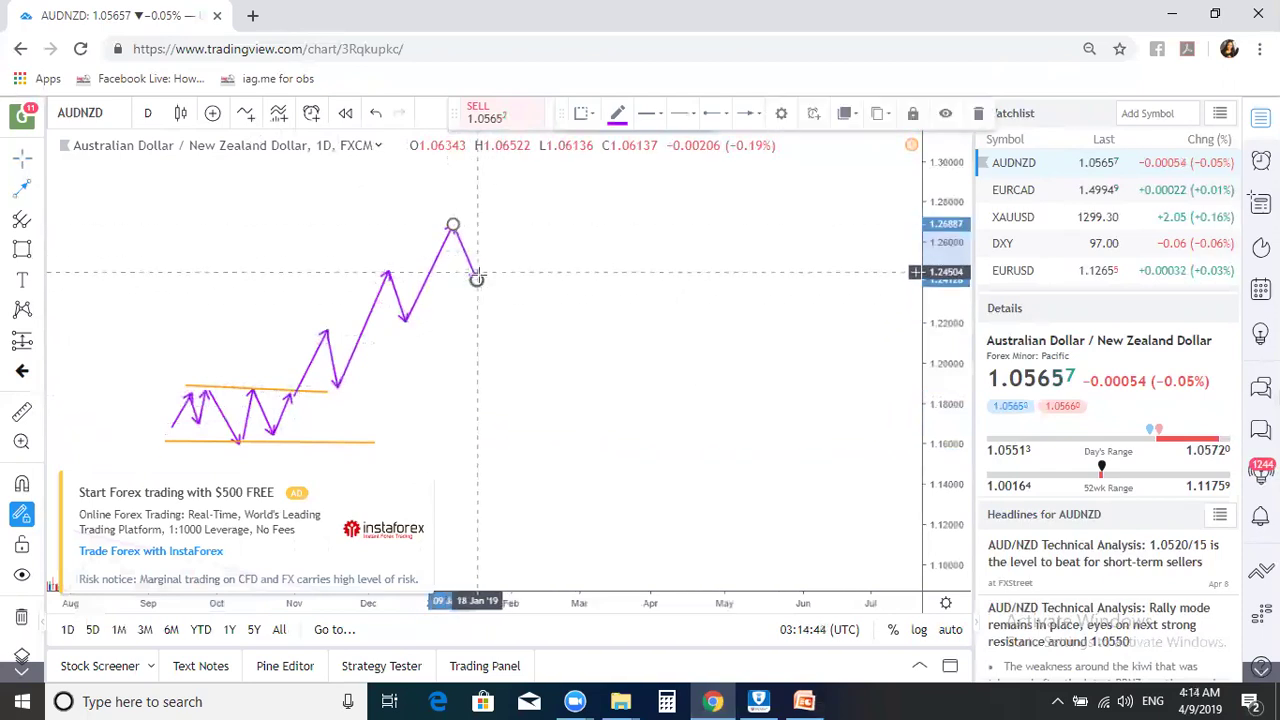
double_click(510, 187)
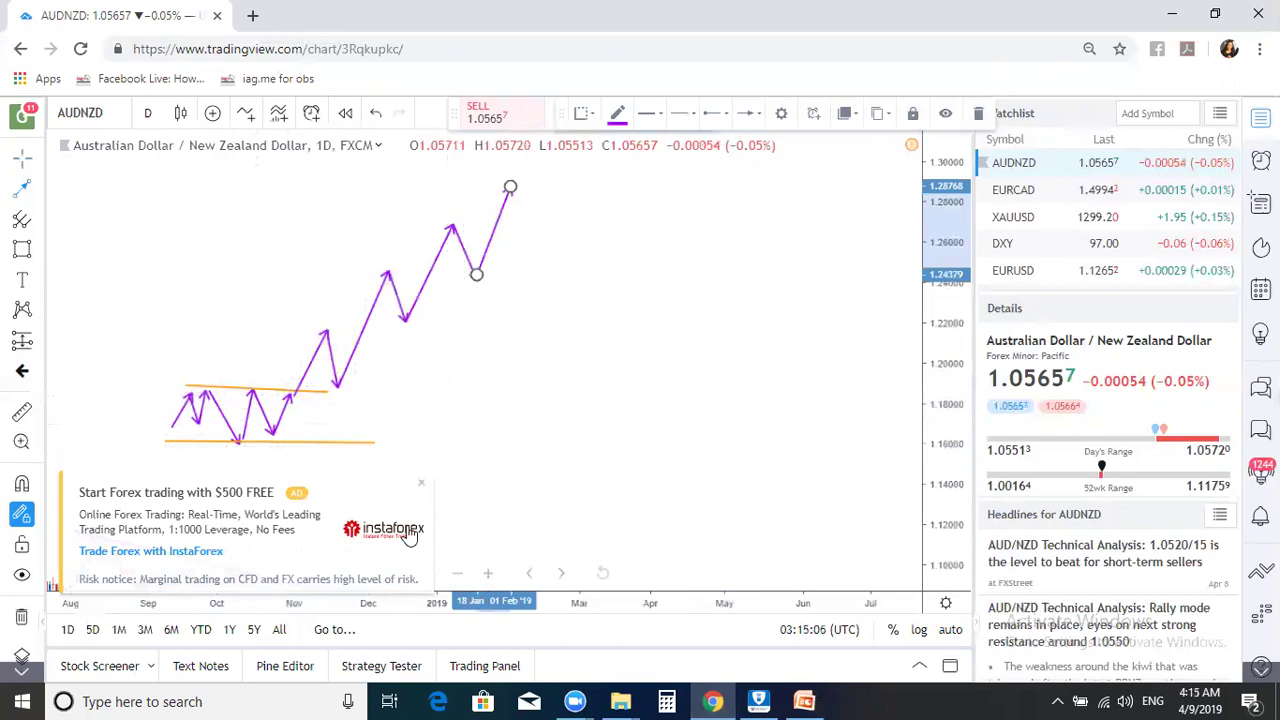
Step: Close the advertisement and hide the no-ads upgrade offer
left_click(419, 490)
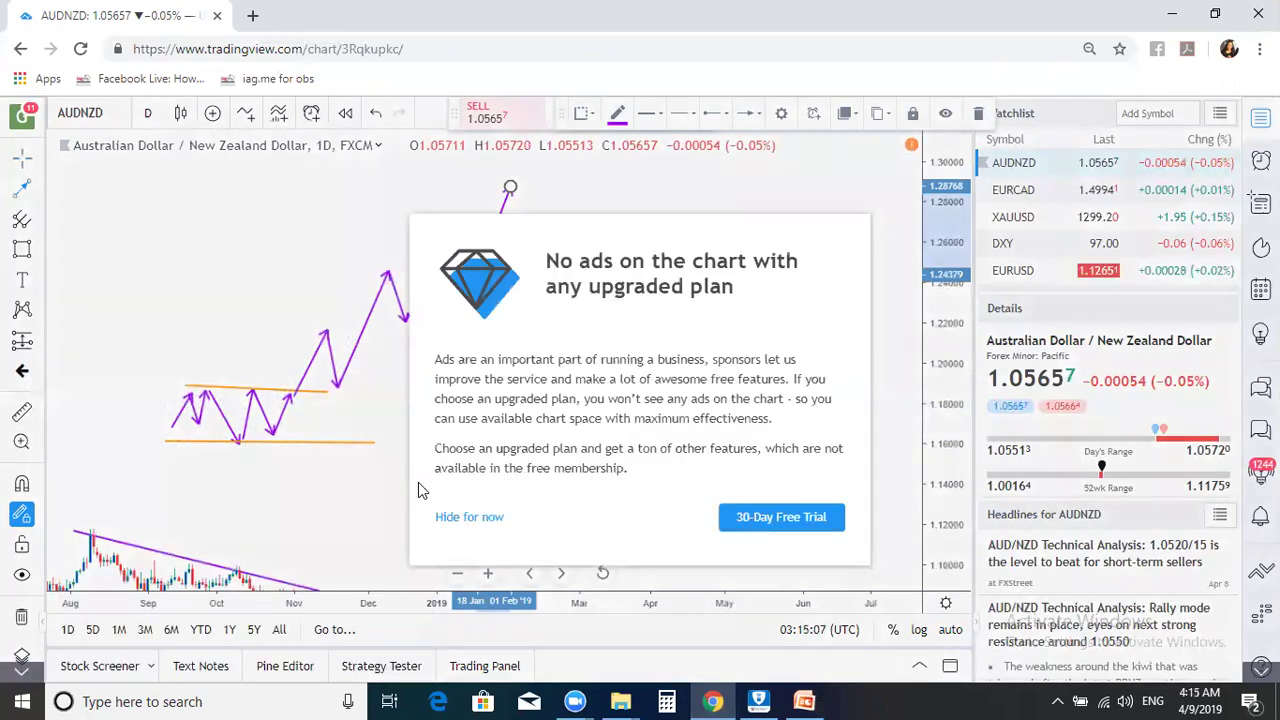
left_click(469, 517)
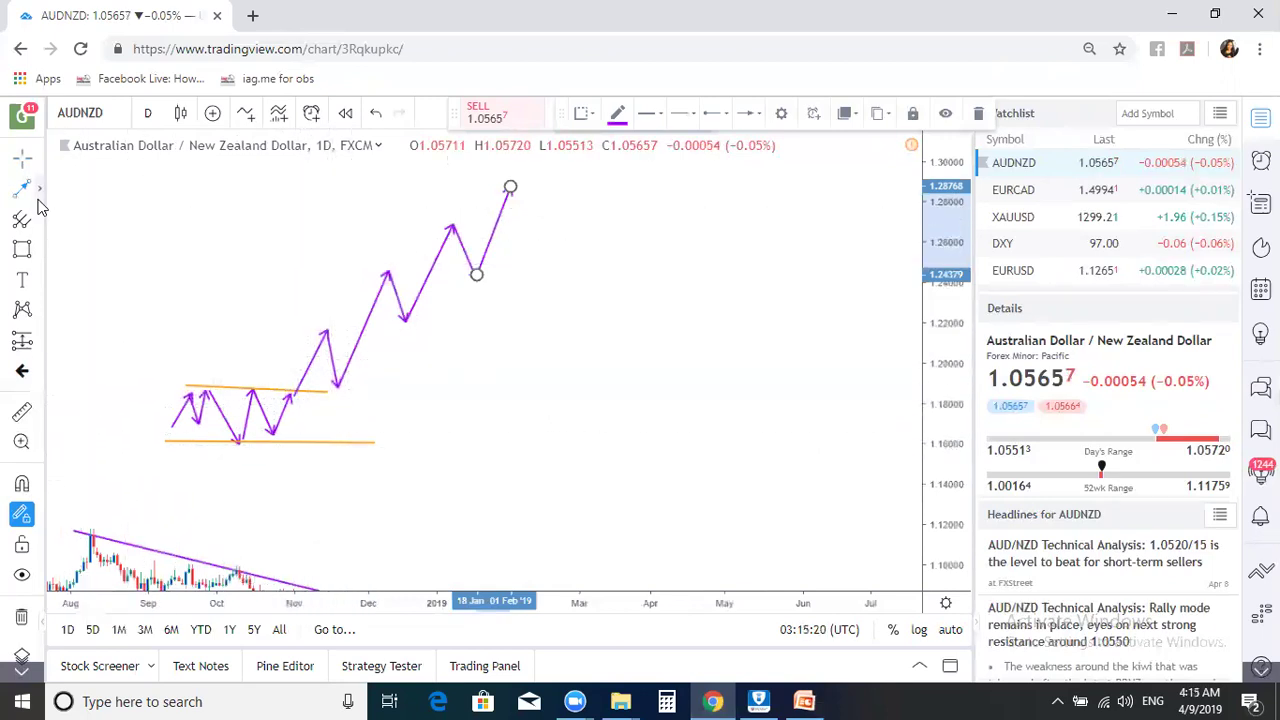
Step: Draw purple legs dropping below the range to 1.12, bouncing to the lower line, then falling near 1.09
left_click(286, 401)
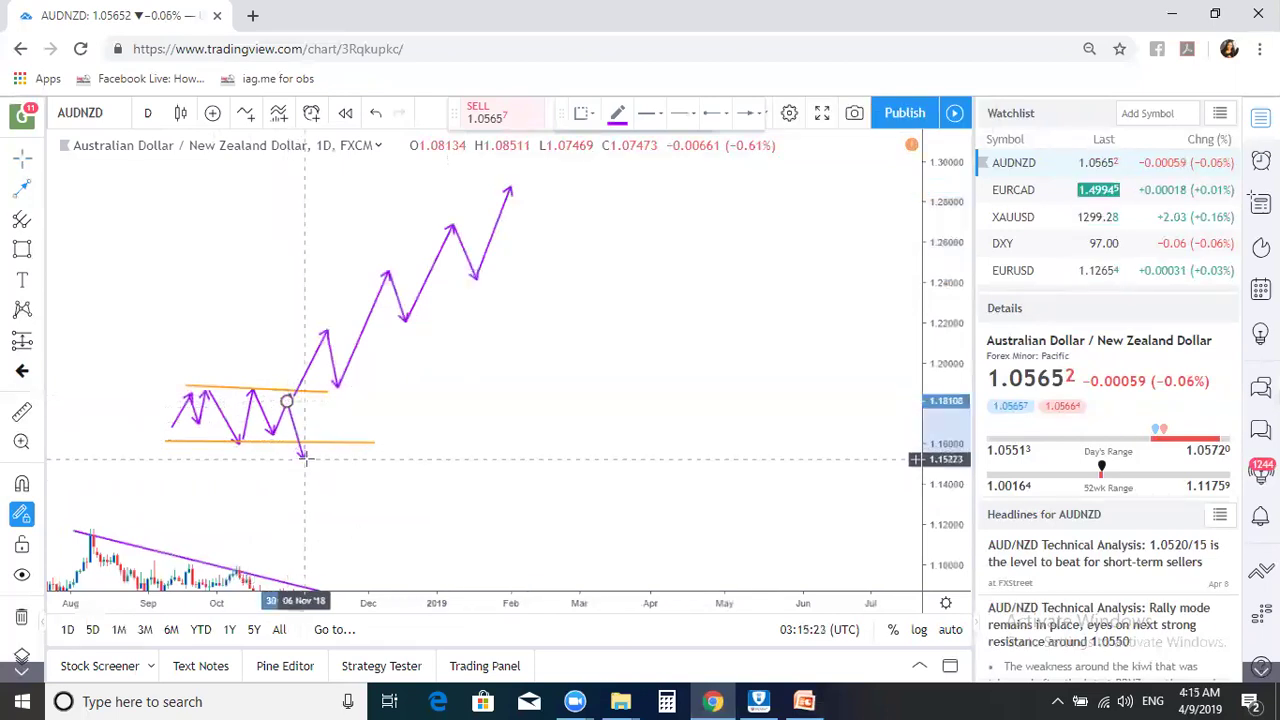
double_click(343, 521)
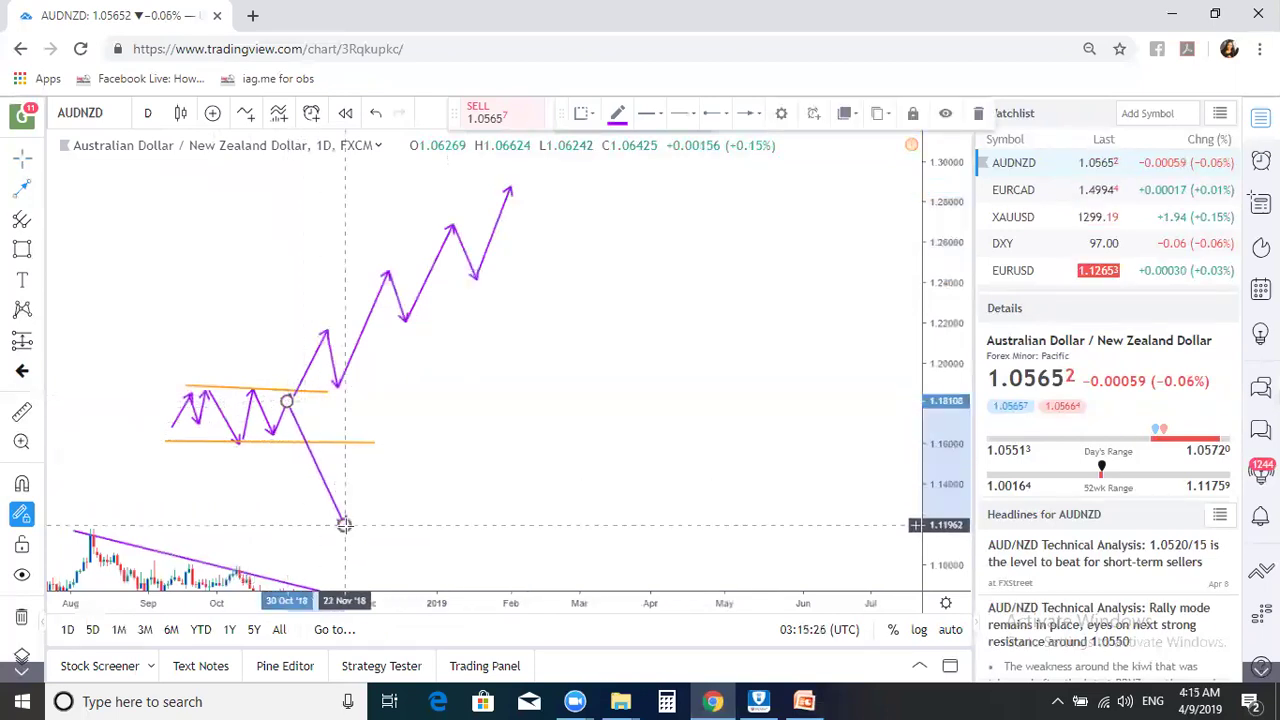
left_click(343, 521)
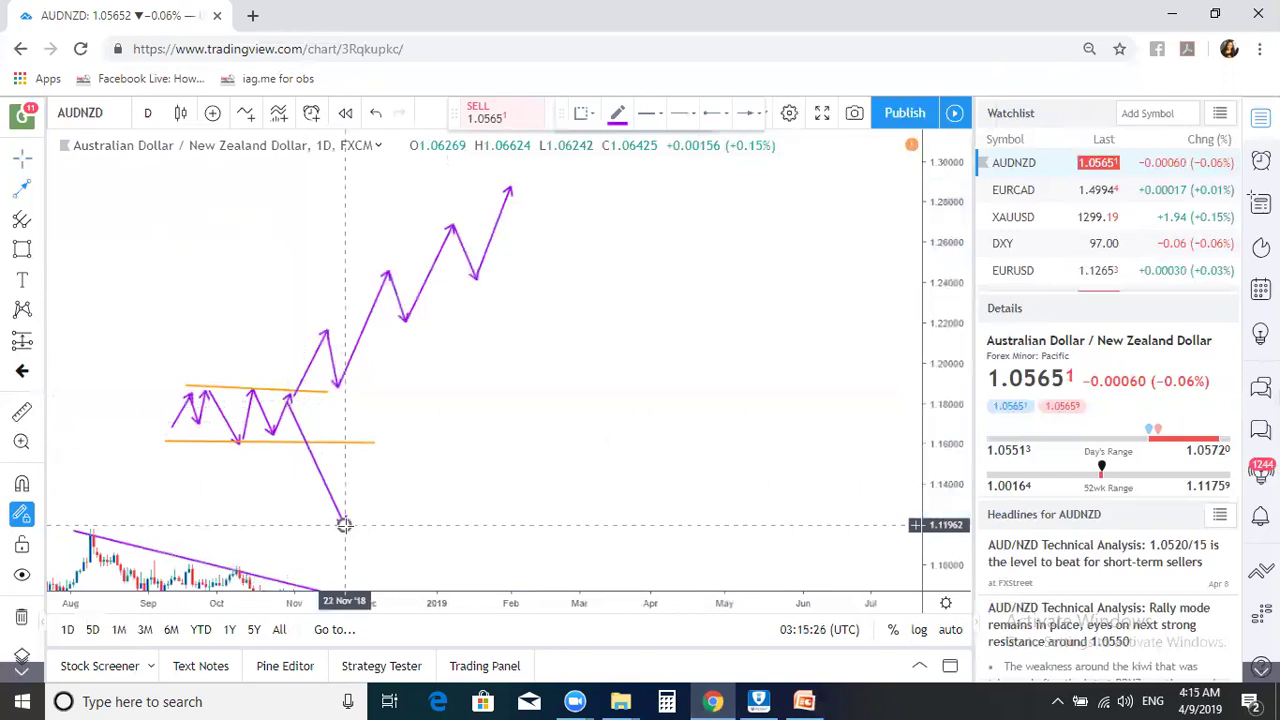
double_click(357, 457)
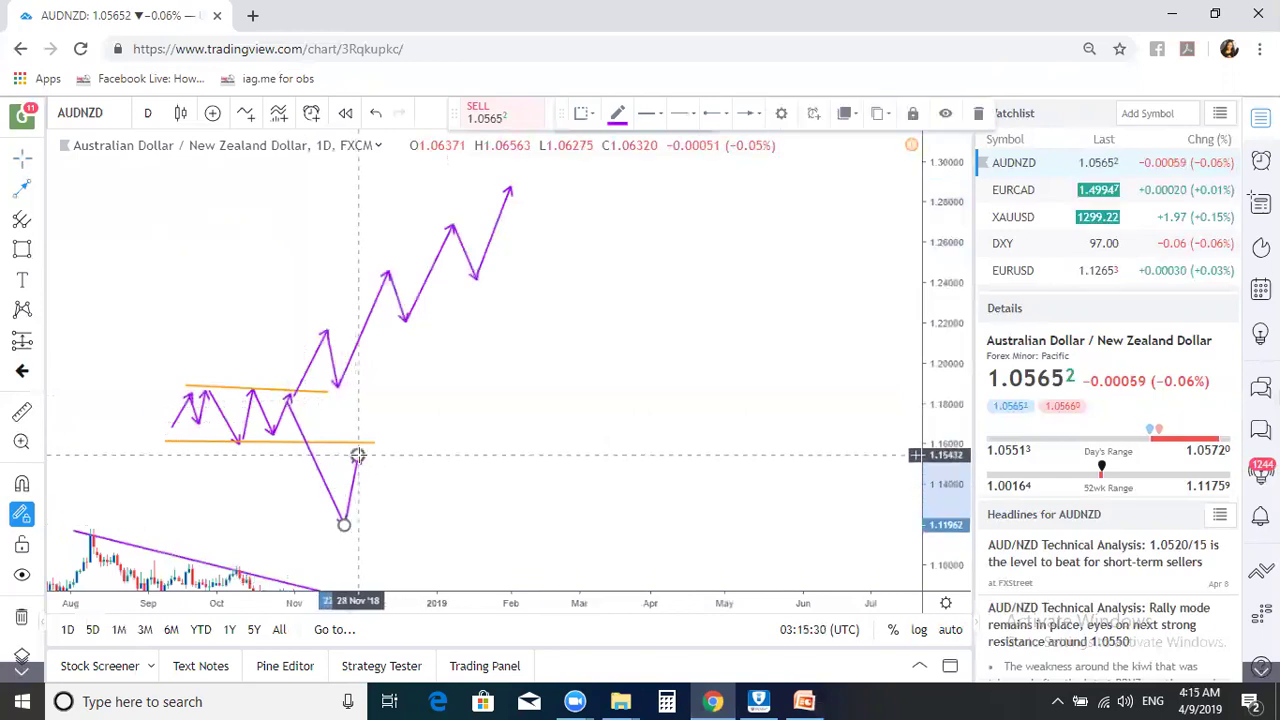
left_click(357, 457)
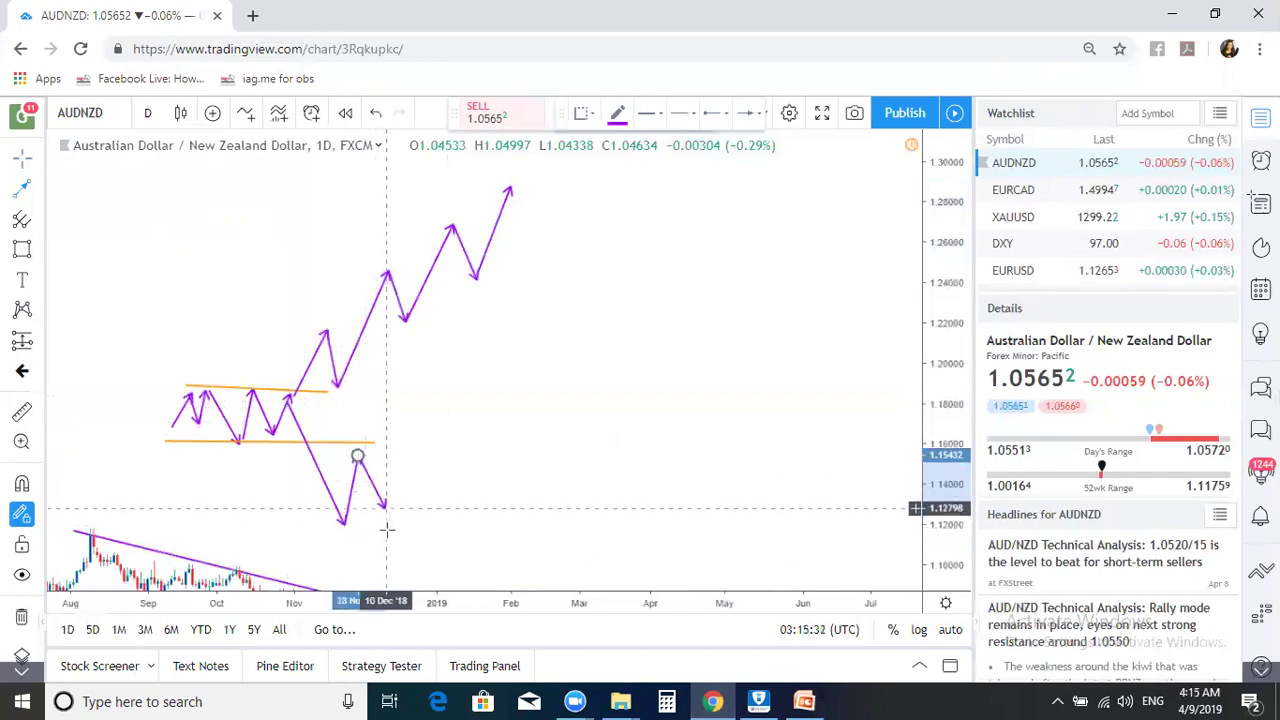
double_click(432, 584)
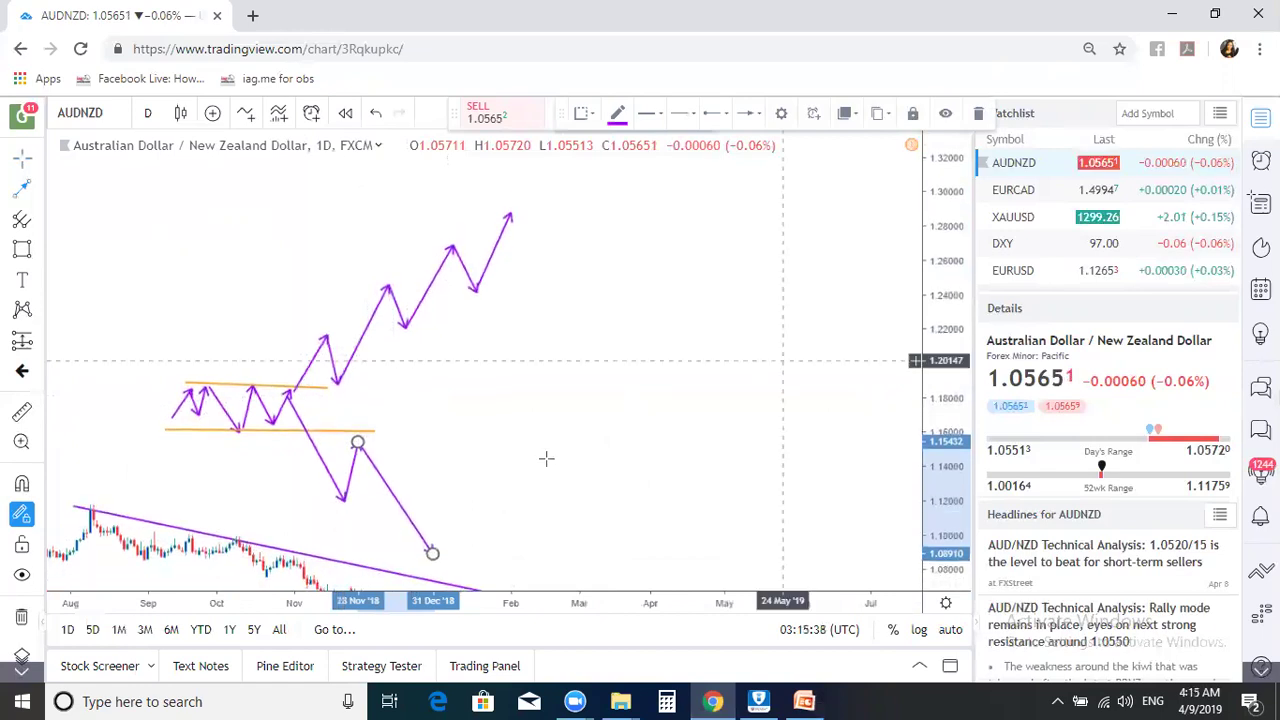
Step: Add rebound legs from the 1.09 low toward about 1.125
left_click(432, 552)
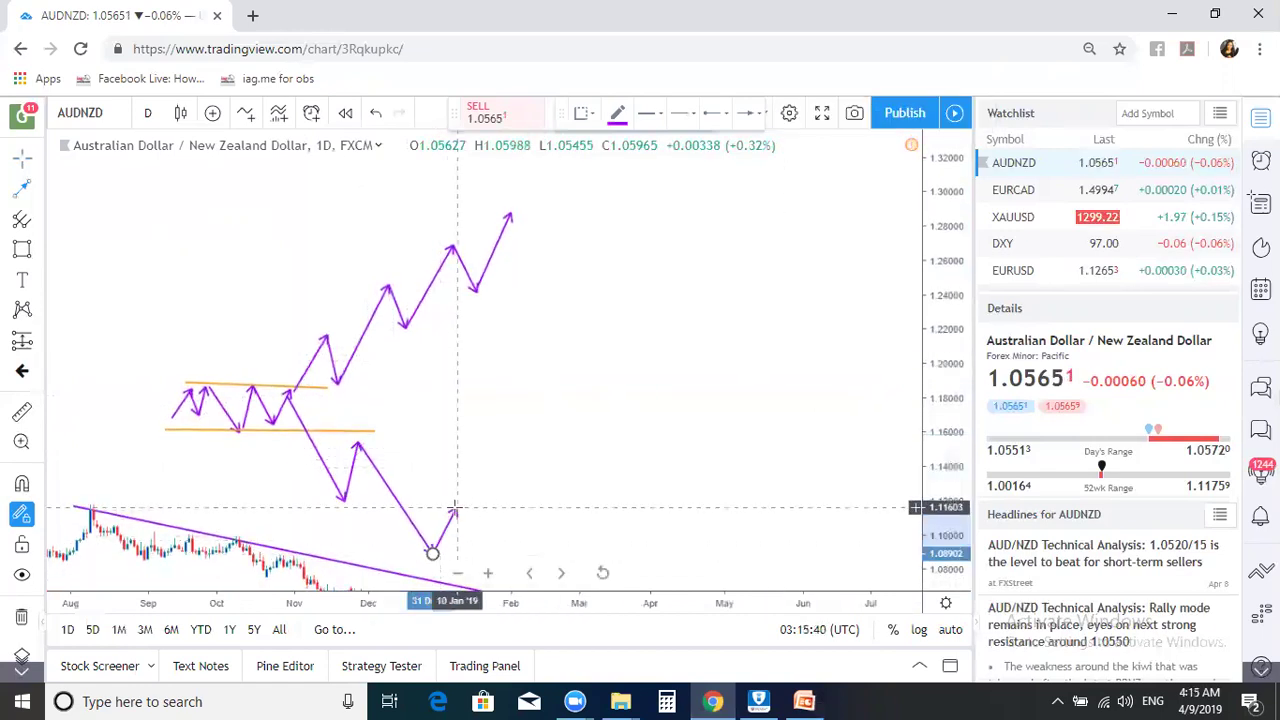
double_click(456, 508)
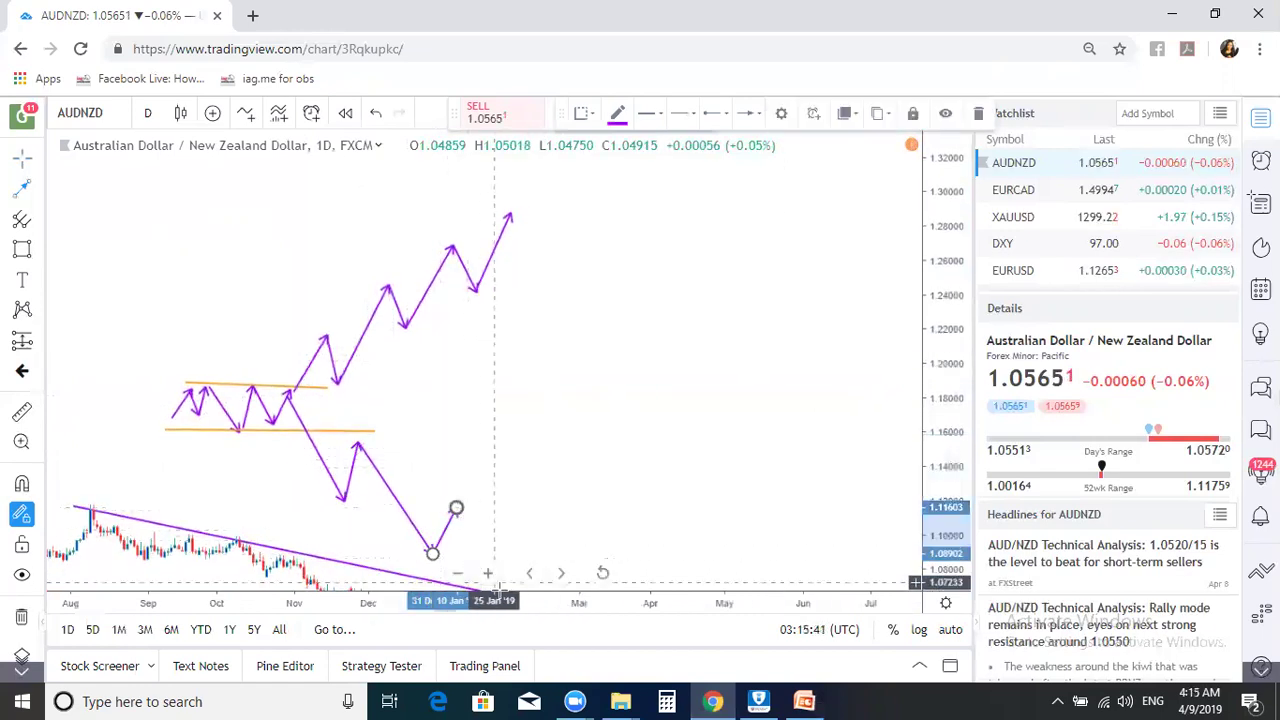
left_click(456, 511)
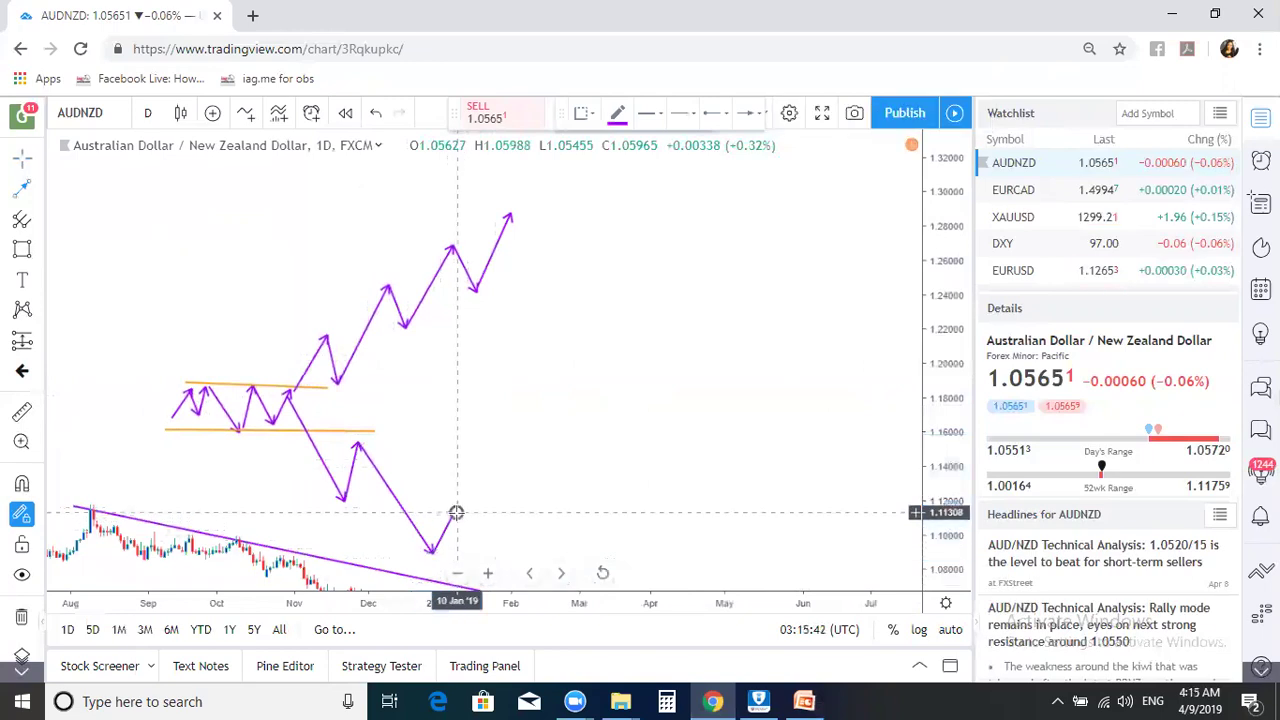
left_click(488, 573)
double_click(404, 493)
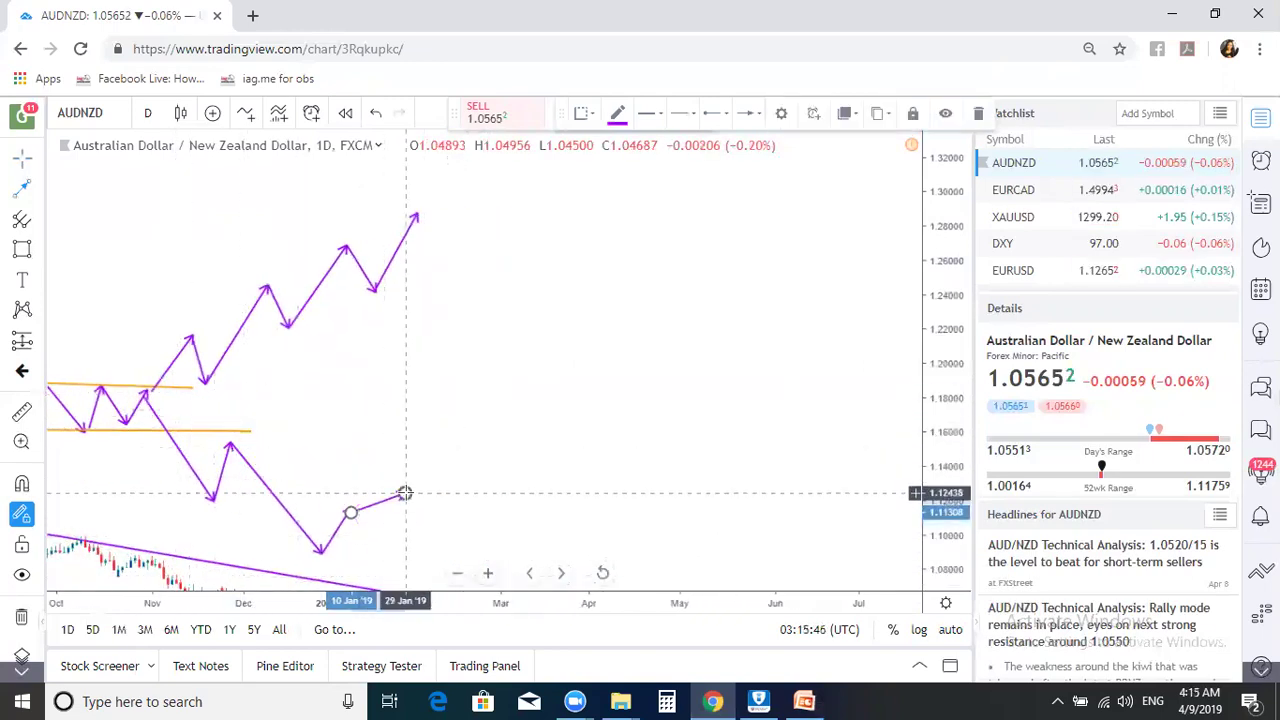
Step: Remove a stray extra path drawn near the lower range line
left_click(172, 422)
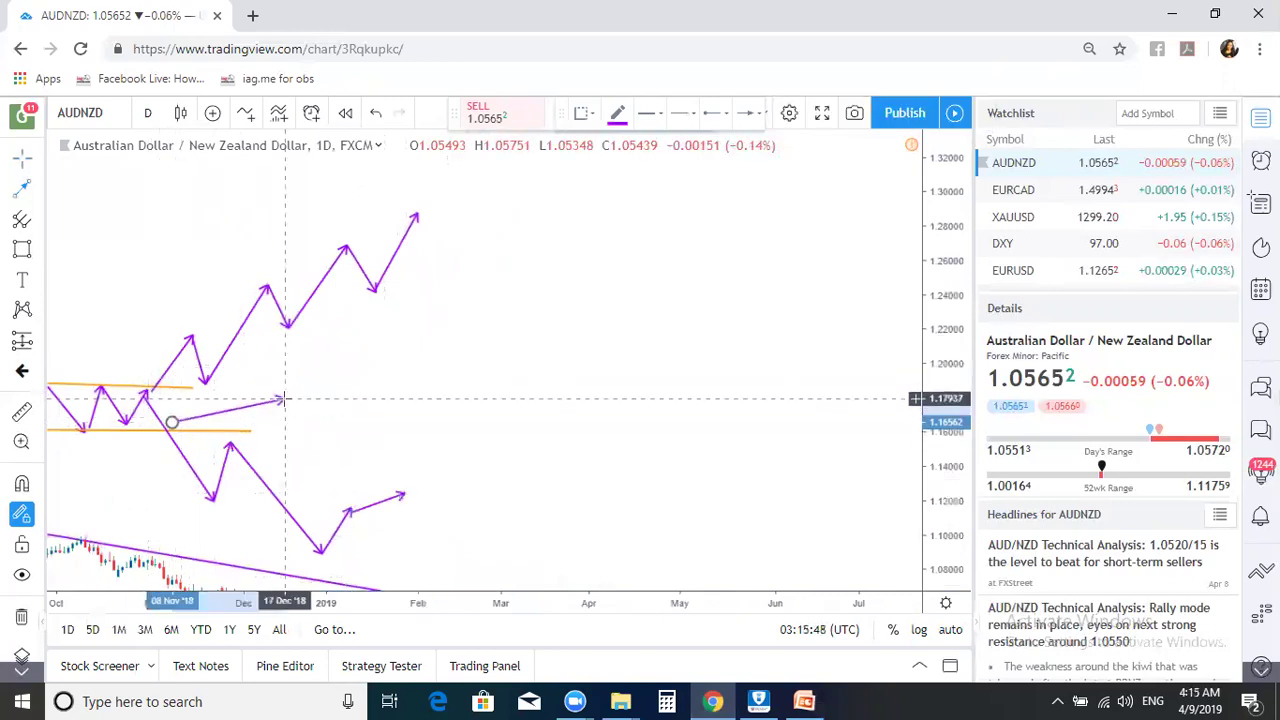
double_click(283, 399)
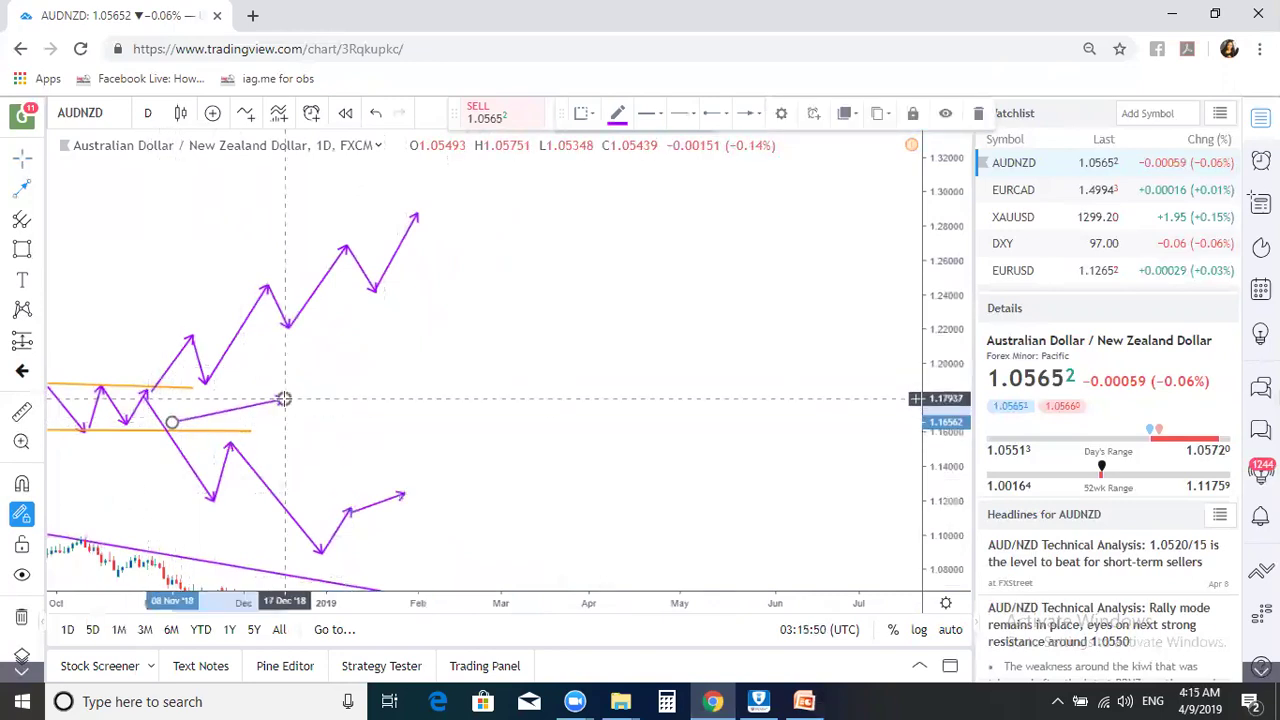
key("Delete")
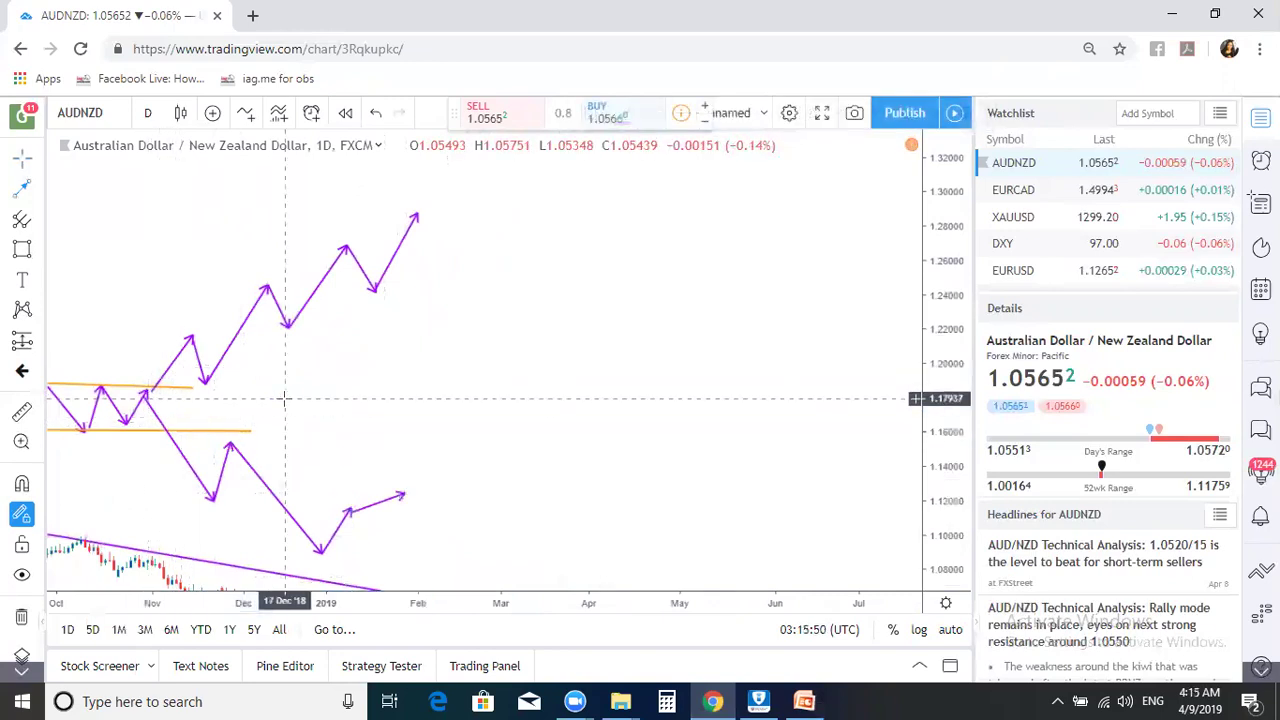
Step: Draw an orange horizontal trend line and shift it slightly lower
left_click(22, 188)
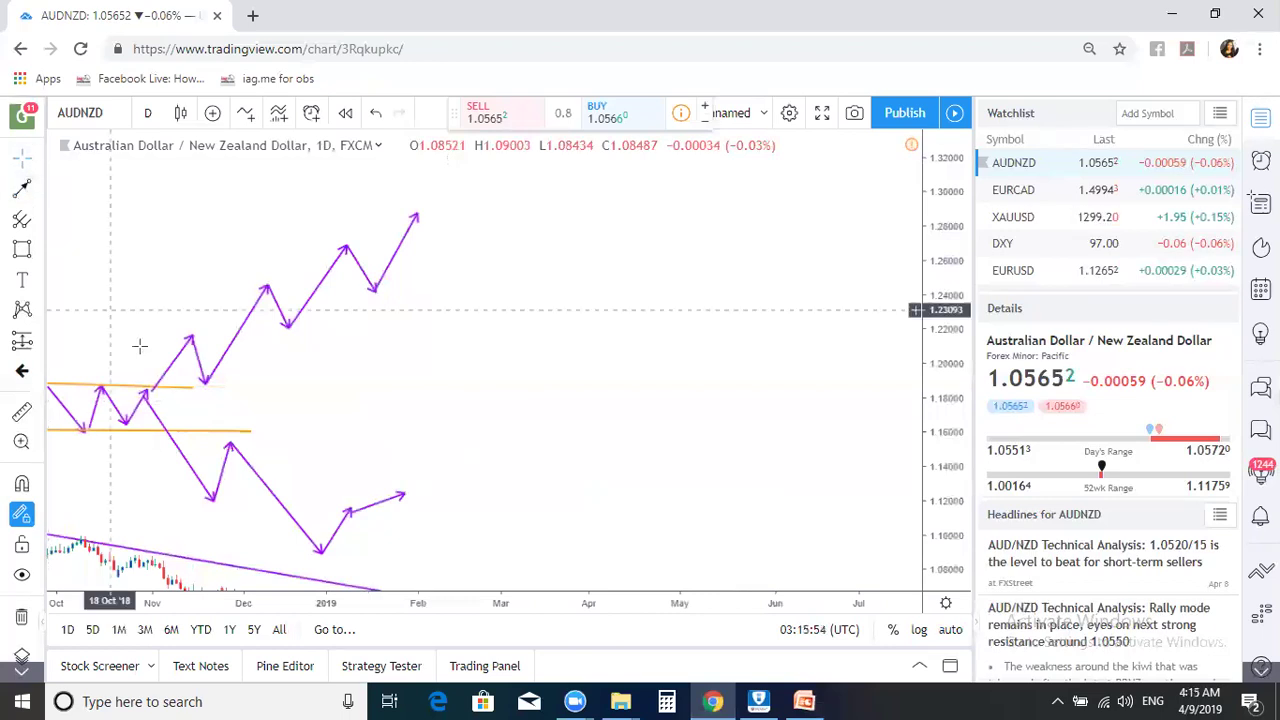
mouse_move(251, 348)
left_mouse_down()
mouse_move(426, 352)
mouse_move(160, 374)
left_mouse_up()
left_click_drag(339, 416, 437, 414)
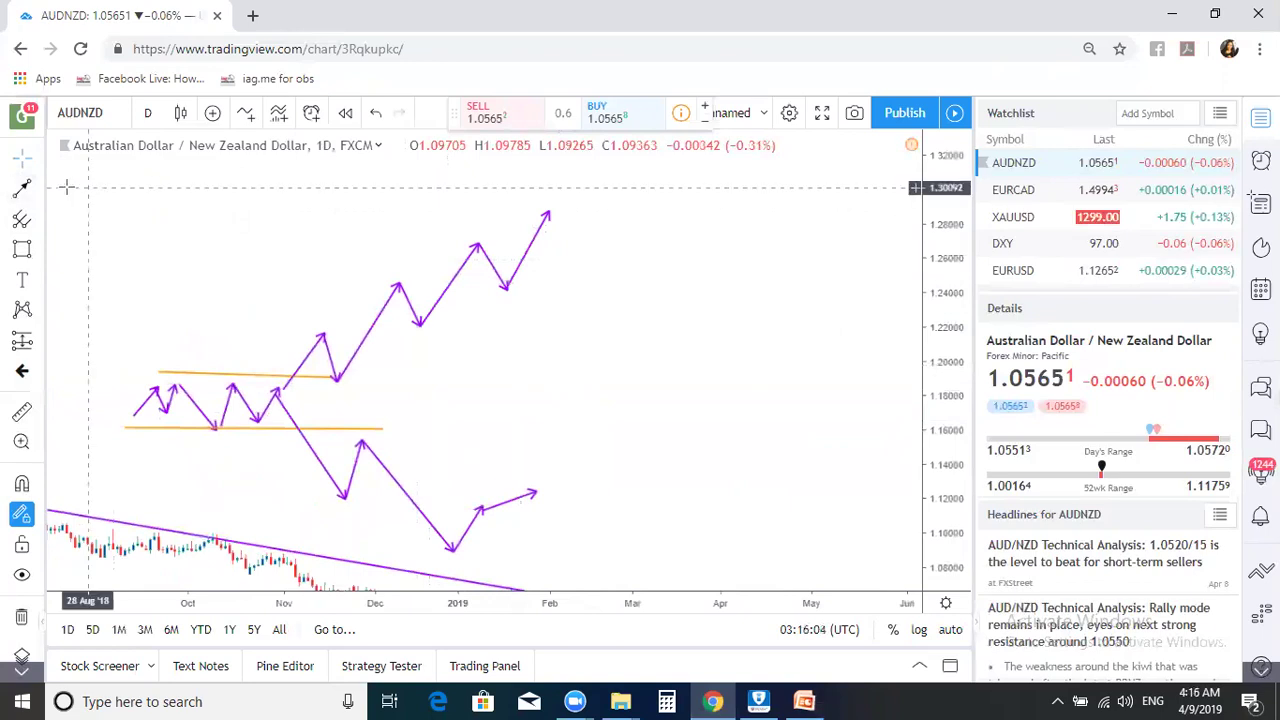
Step: Add purple arrow legs from the top tip to a low near 1.26 and a peak near 1.31
left_click(38, 193)
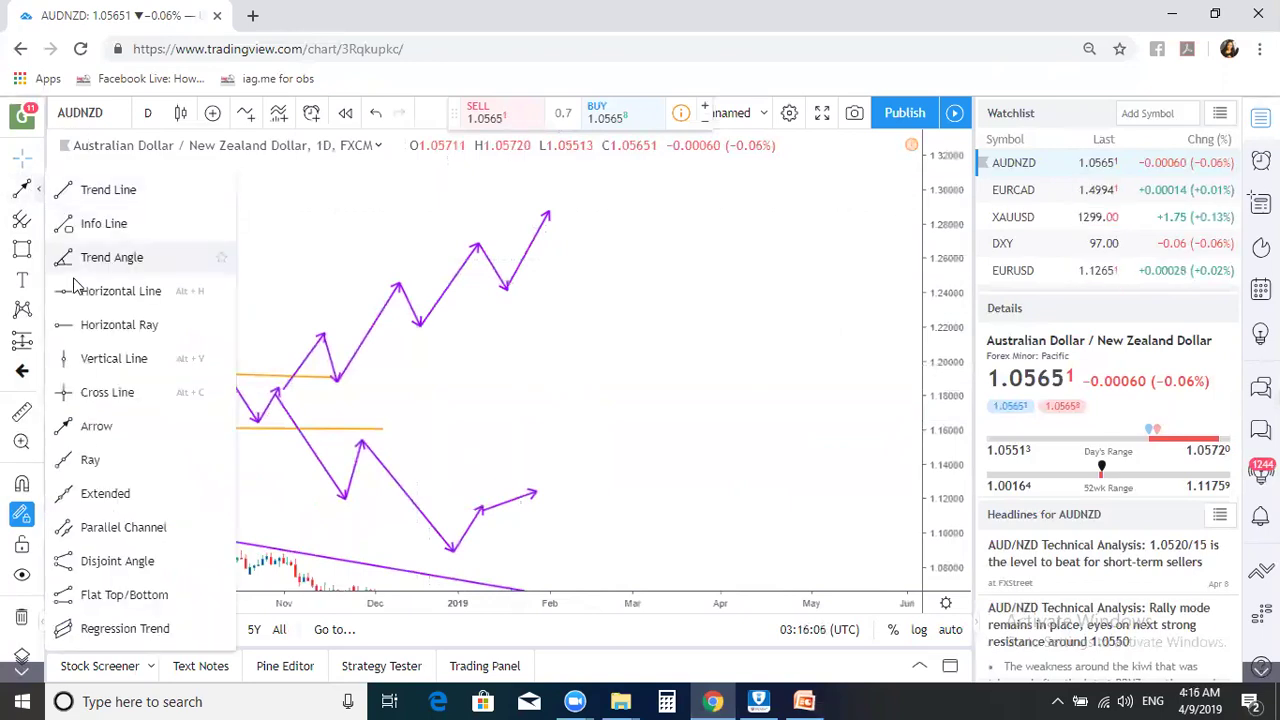
left_click(70, 428)
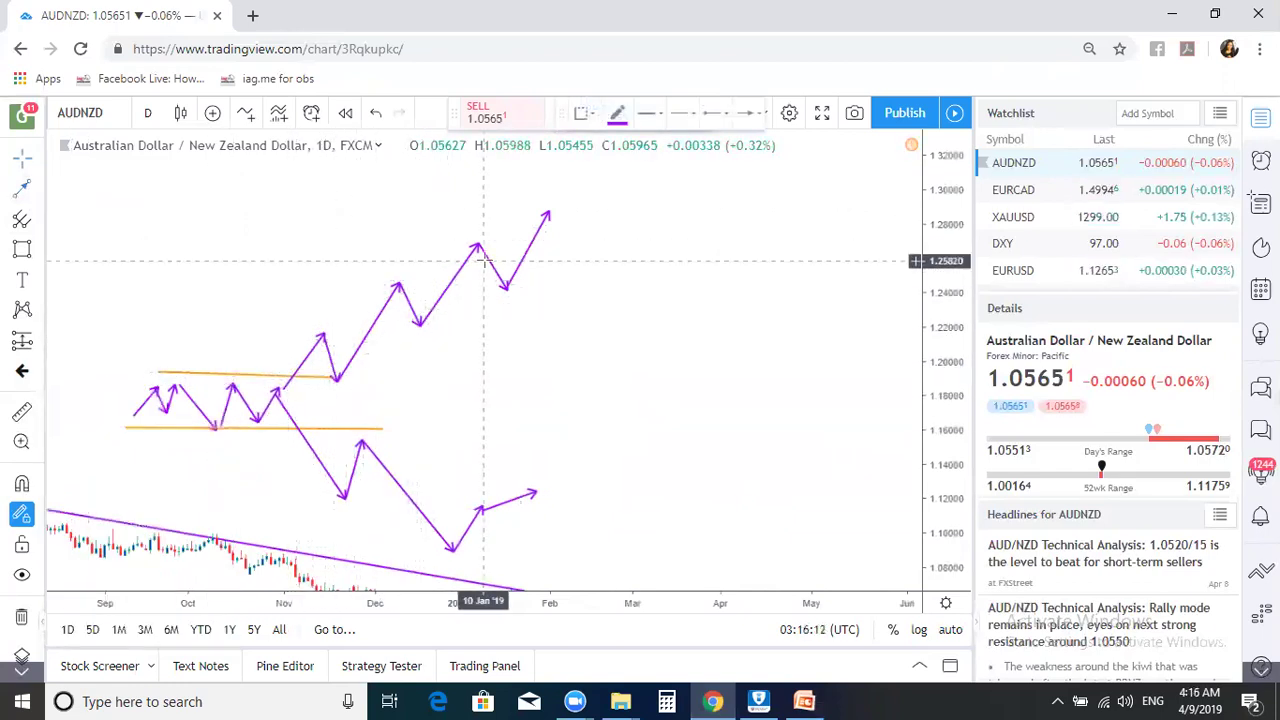
left_click(548, 210)
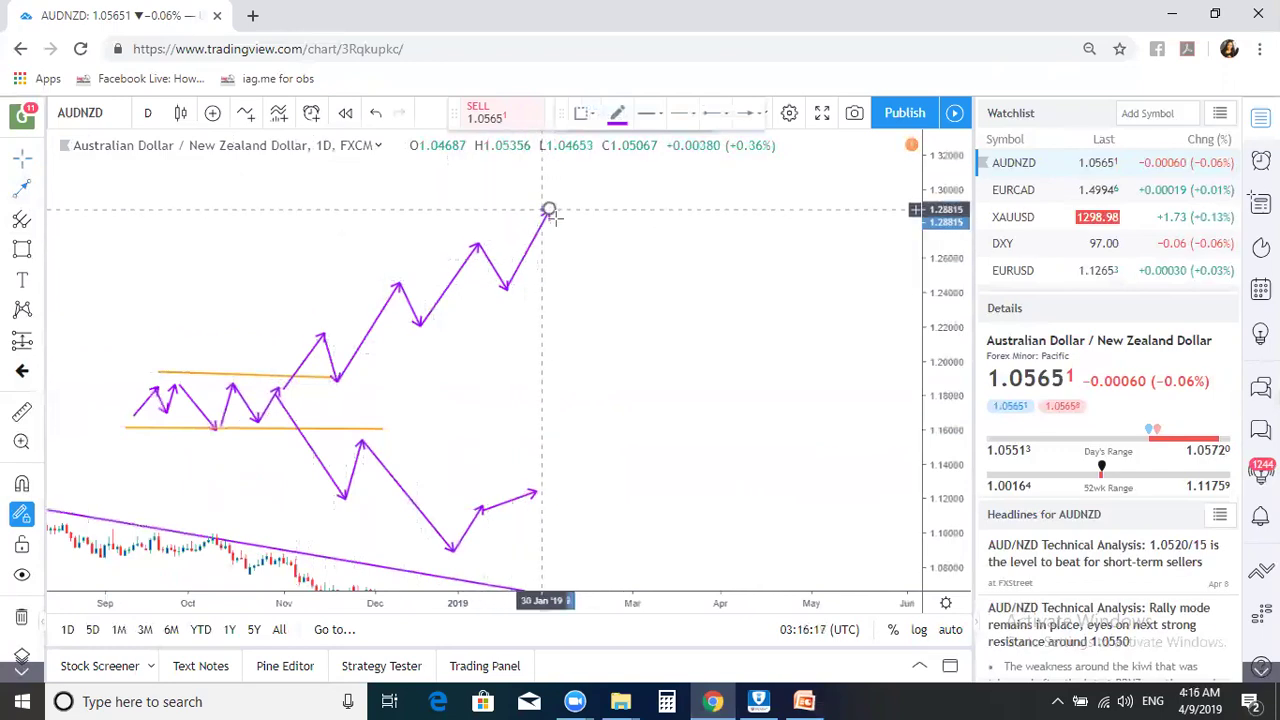
left_click(577, 252)
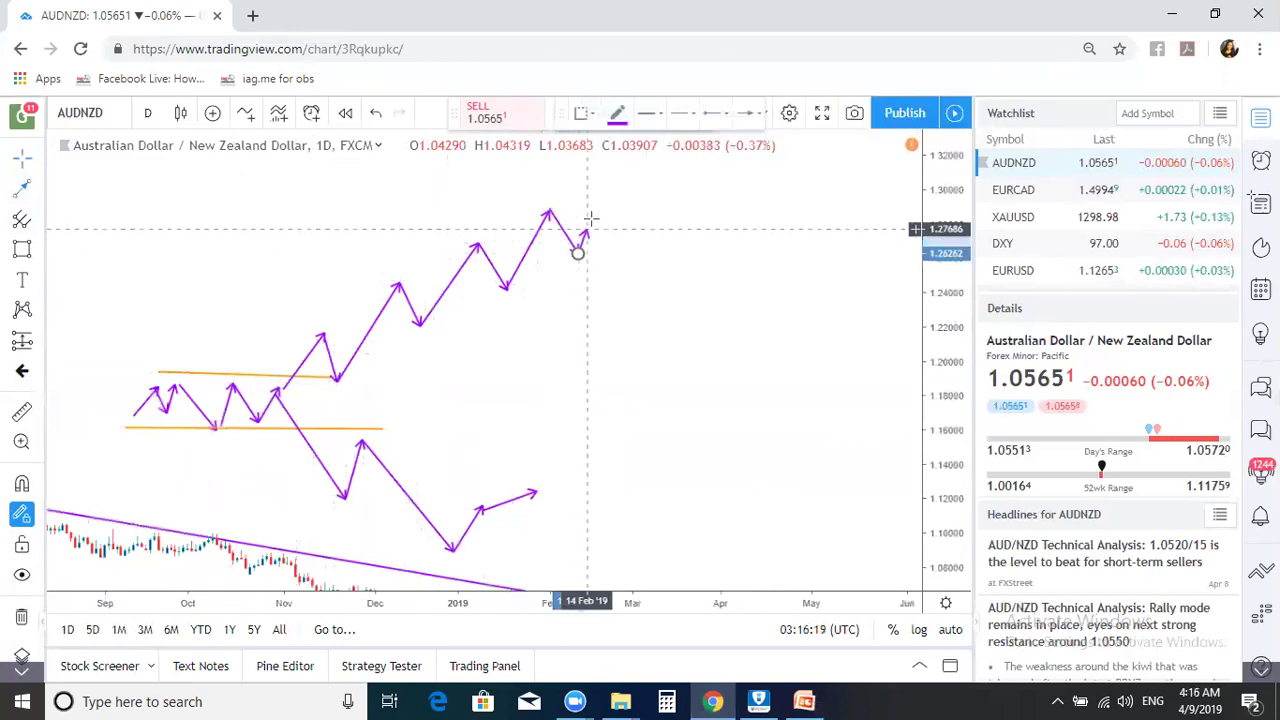
left_click(607, 170)
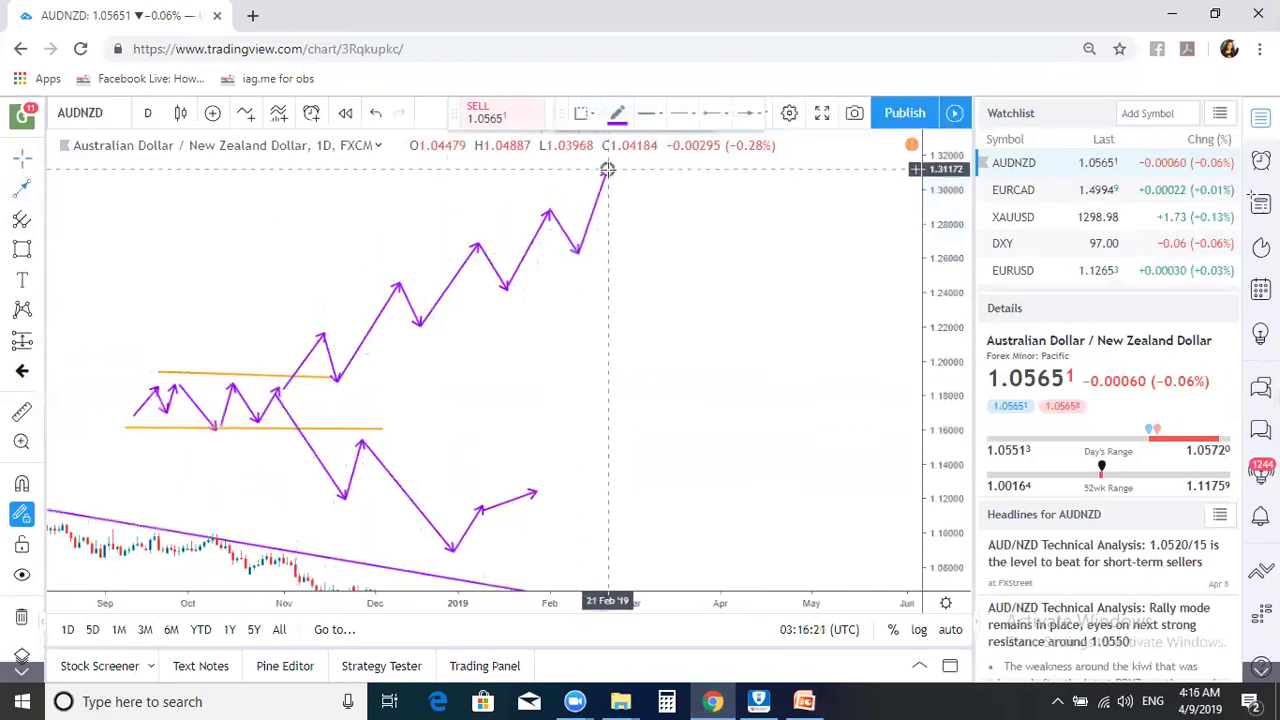
double_click(632, 238)
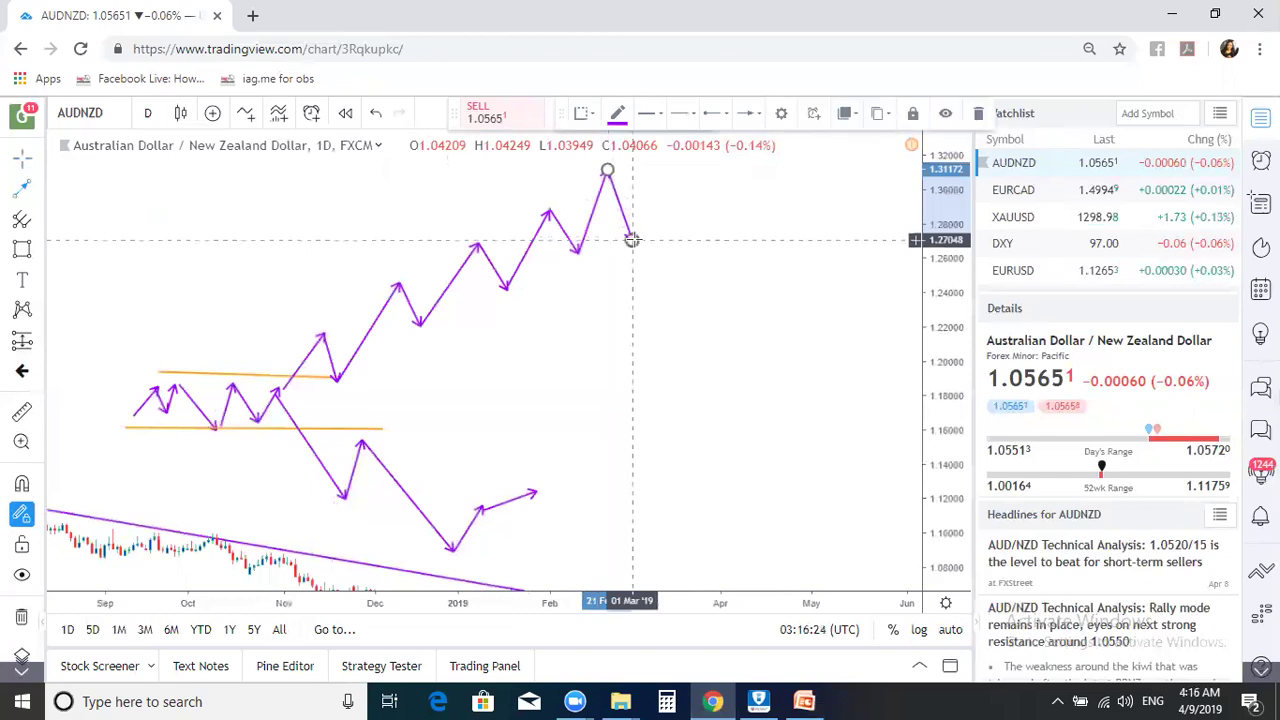
Step: Continue the zigzag up to about 1.30 and back down near 1.265
left_click(632, 240)
double_click(657, 181)
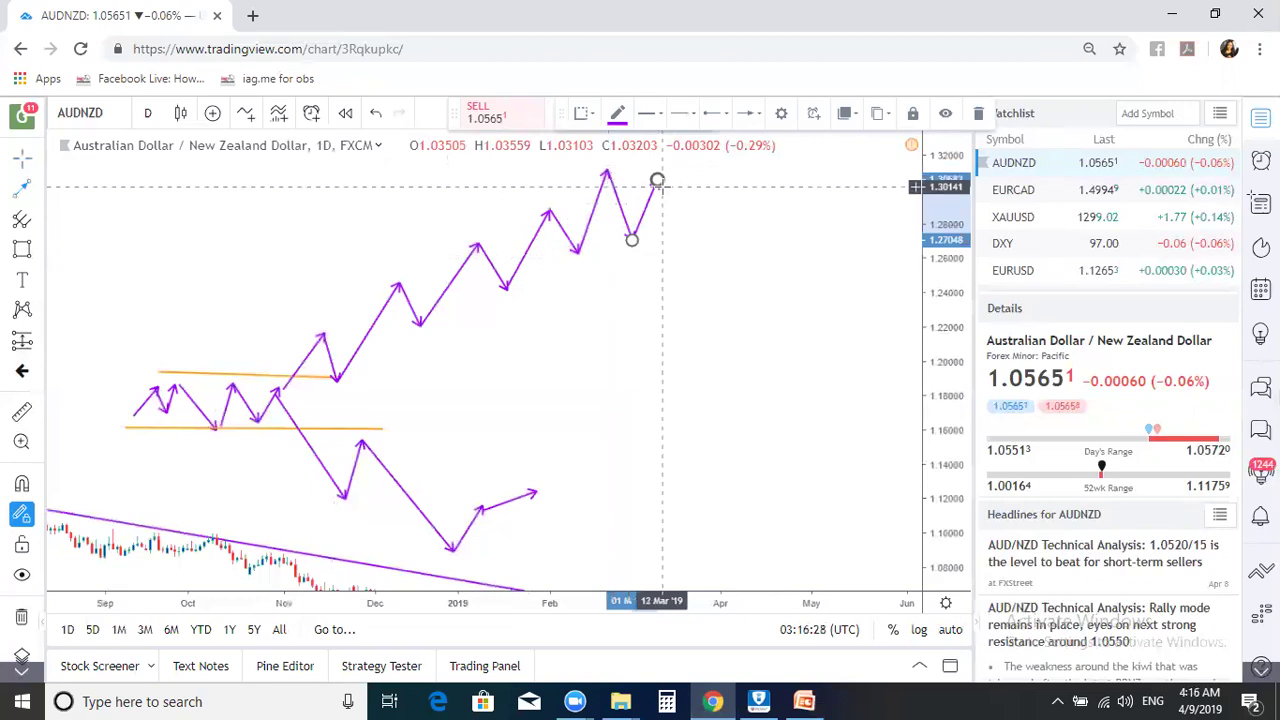
left_click(658, 183)
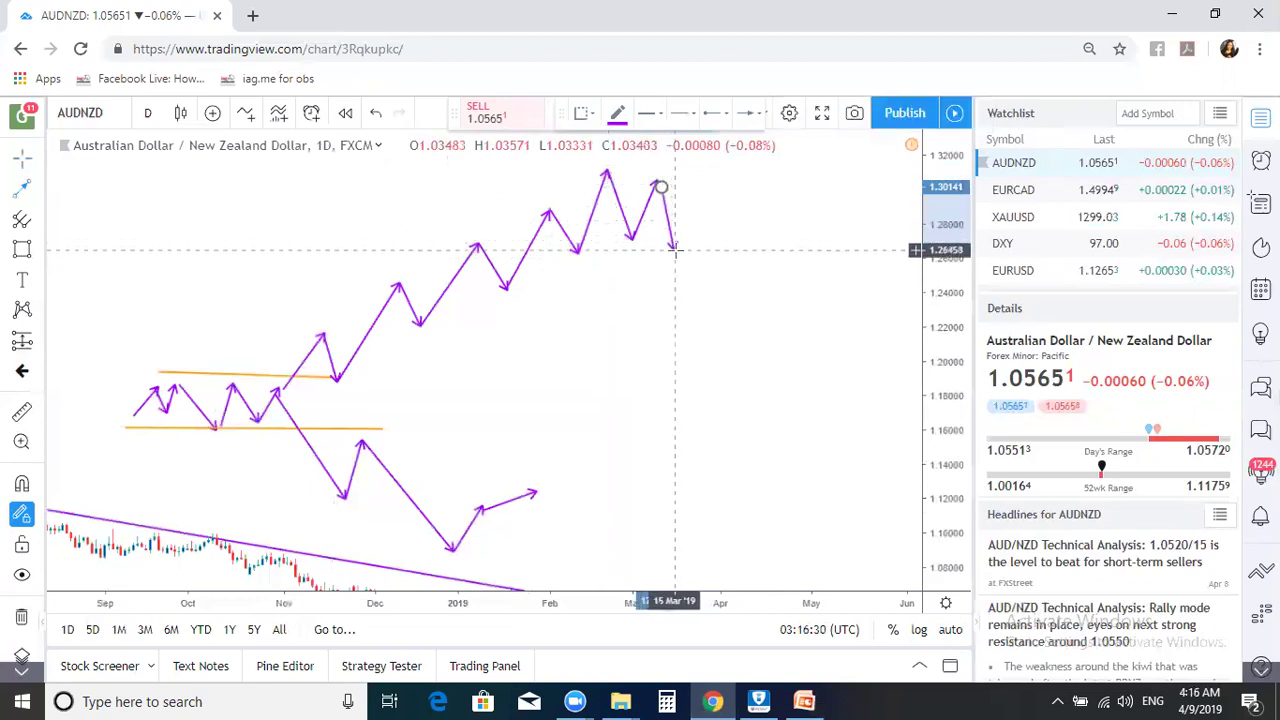
double_click(675, 250)
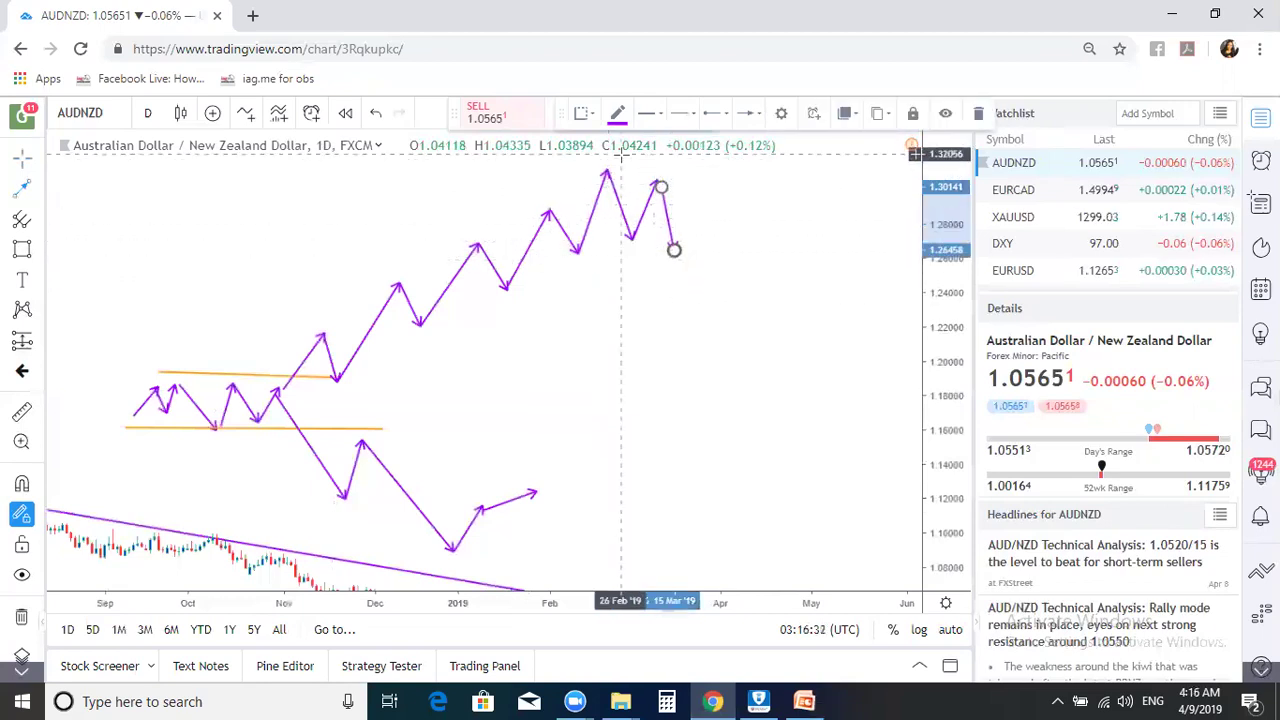
Step: Draw a blue rectangle around the top swings between about 1.263 and 1.309
left_click(24, 258)
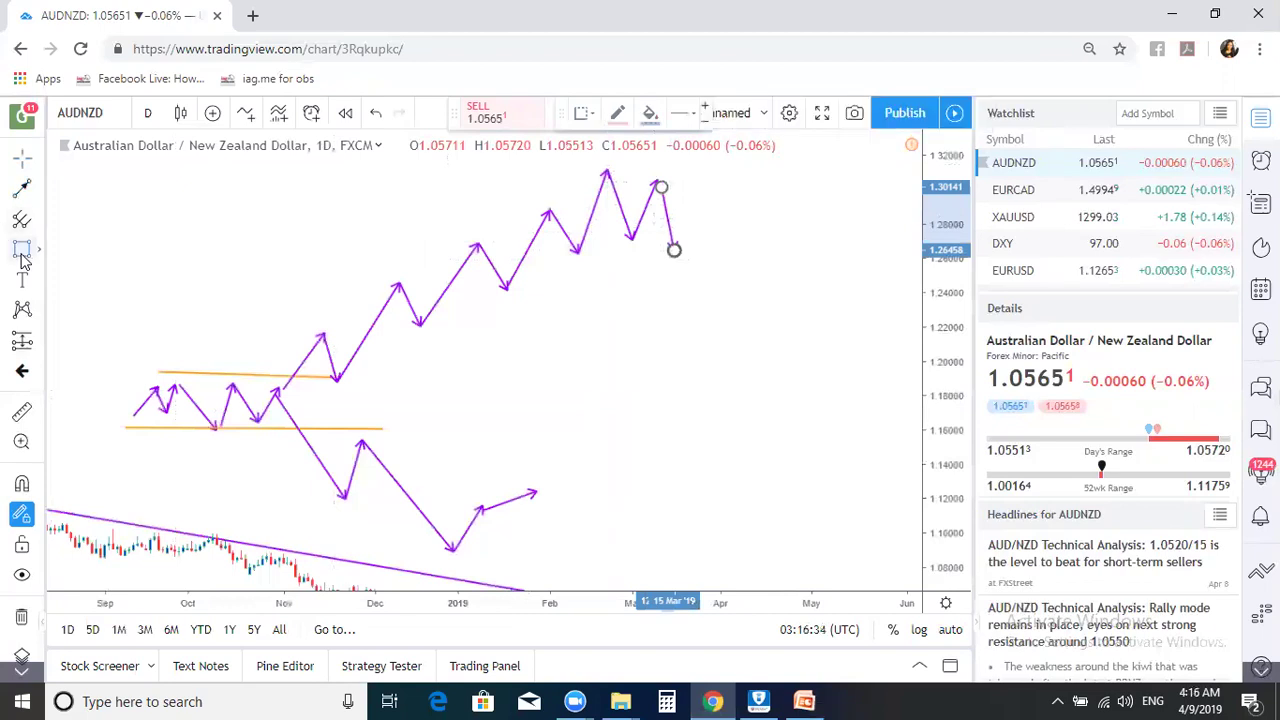
mouse_move(532, 174)
left_mouse_down()
mouse_move(663, 257)
mouse_move(733, 253)
left_mouse_up()
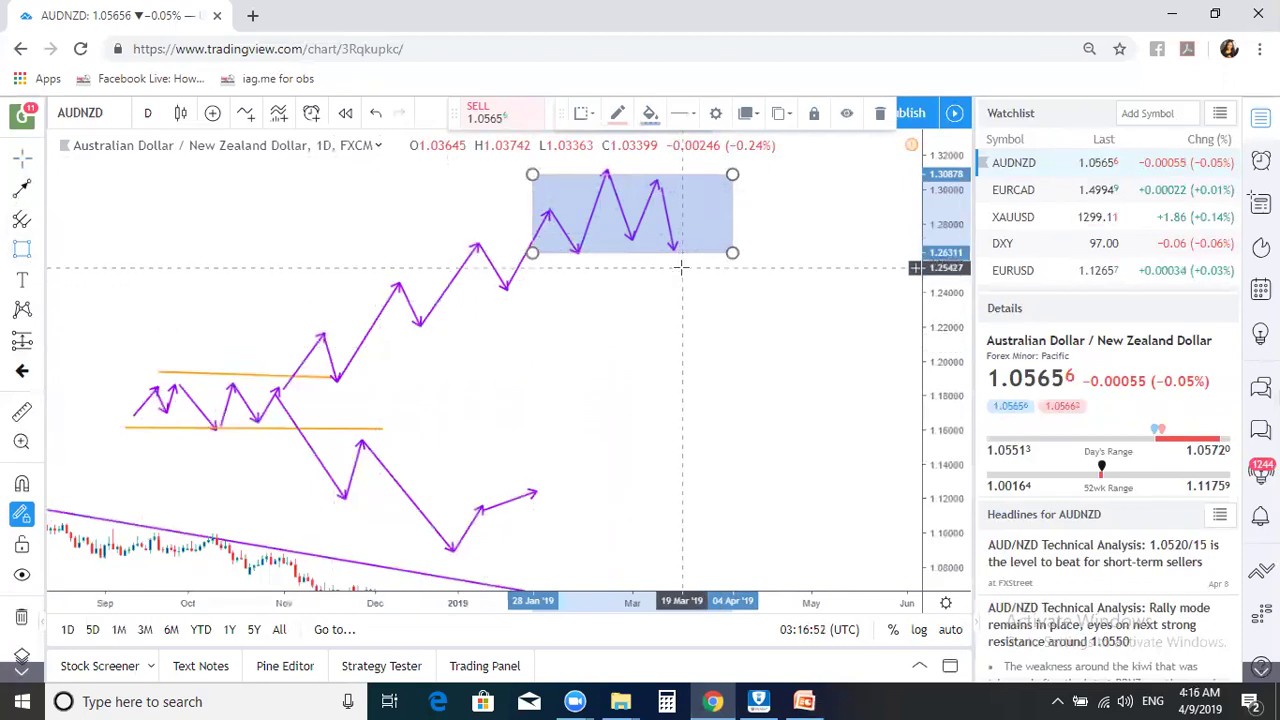
left_click(30, 200)
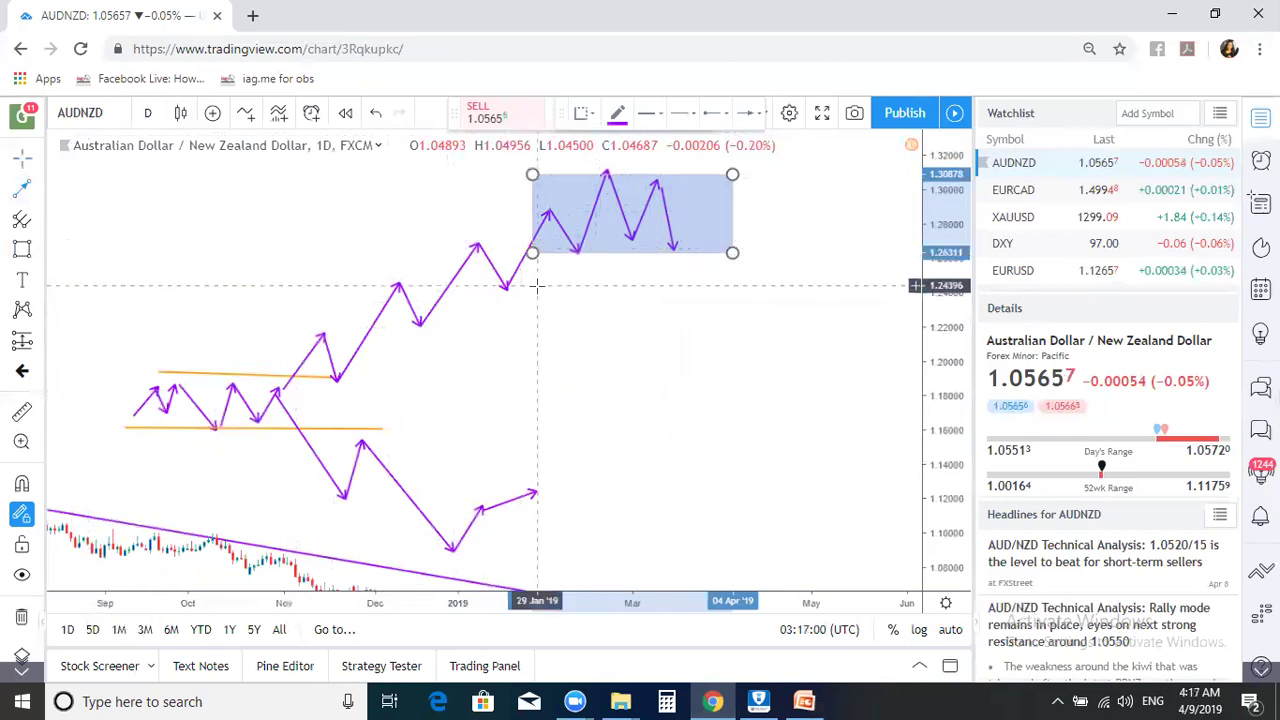
Step: Draw falling purple swings from the box's bottom edge, bouncing near 1.26 and 1.224, down to about 1.133
left_click(678, 251)
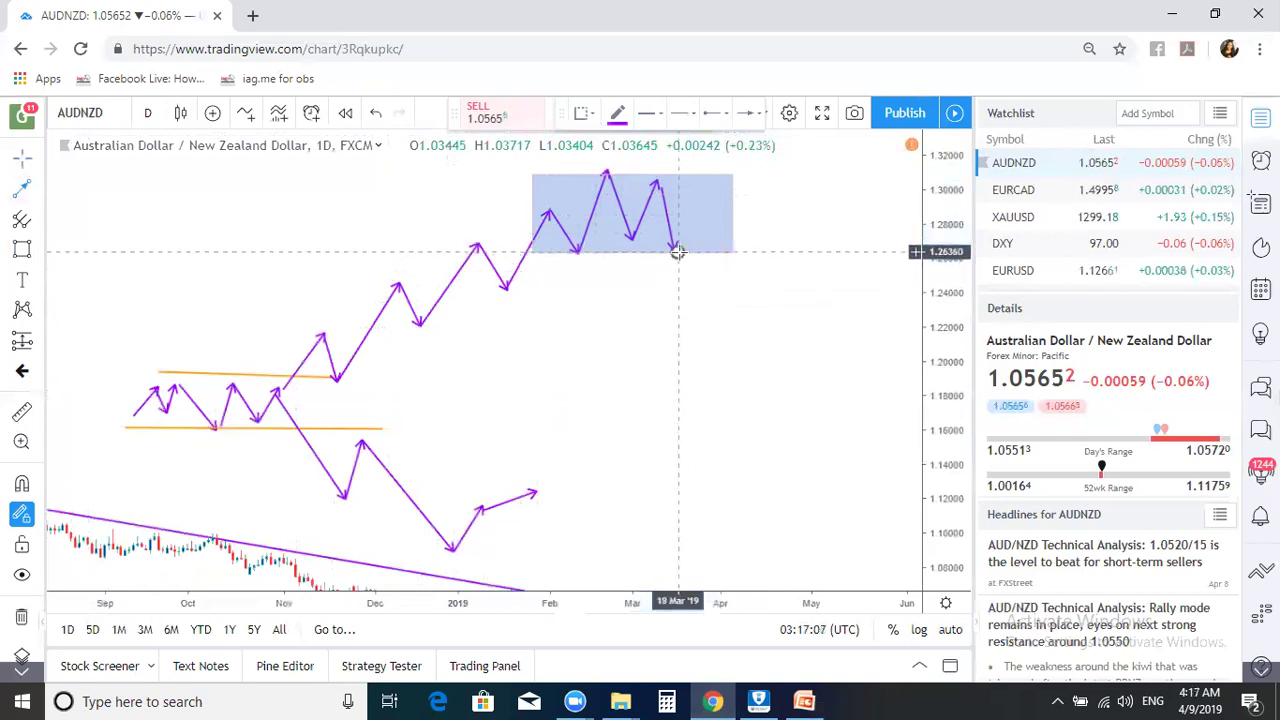
double_click(703, 318)
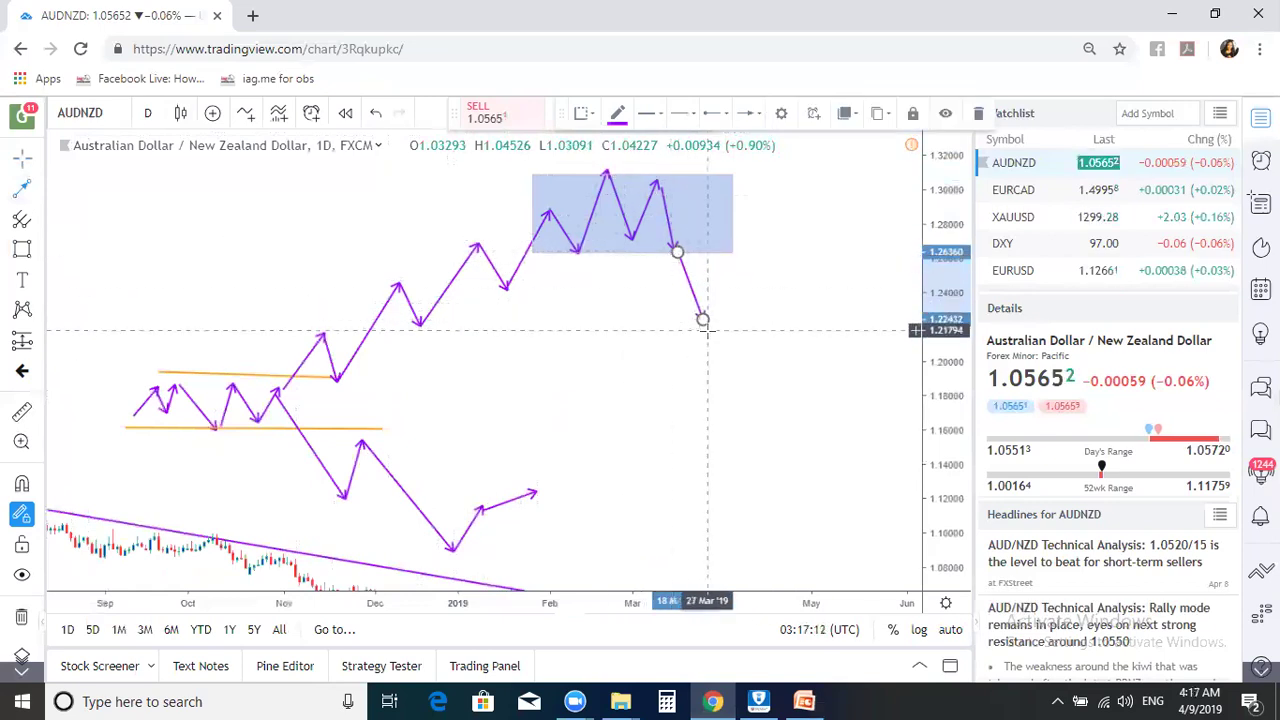
left_click(703, 316)
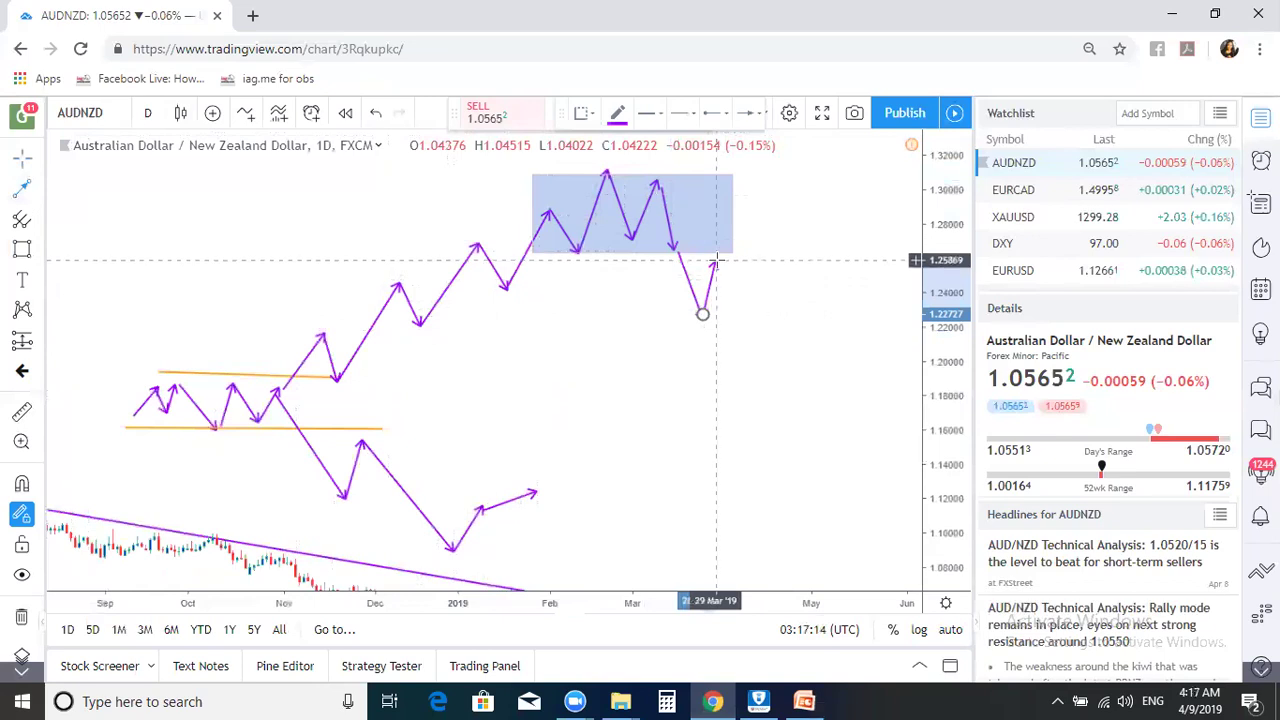
left_click(716, 261)
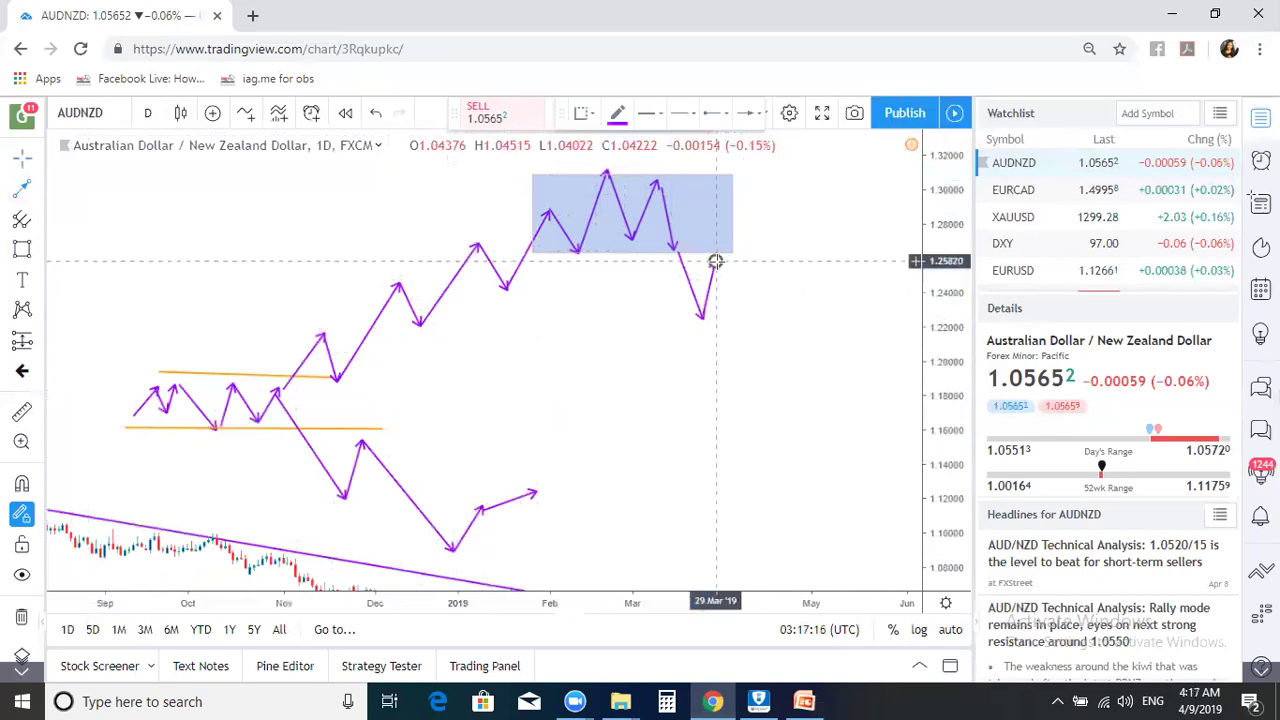
double_click(744, 383)
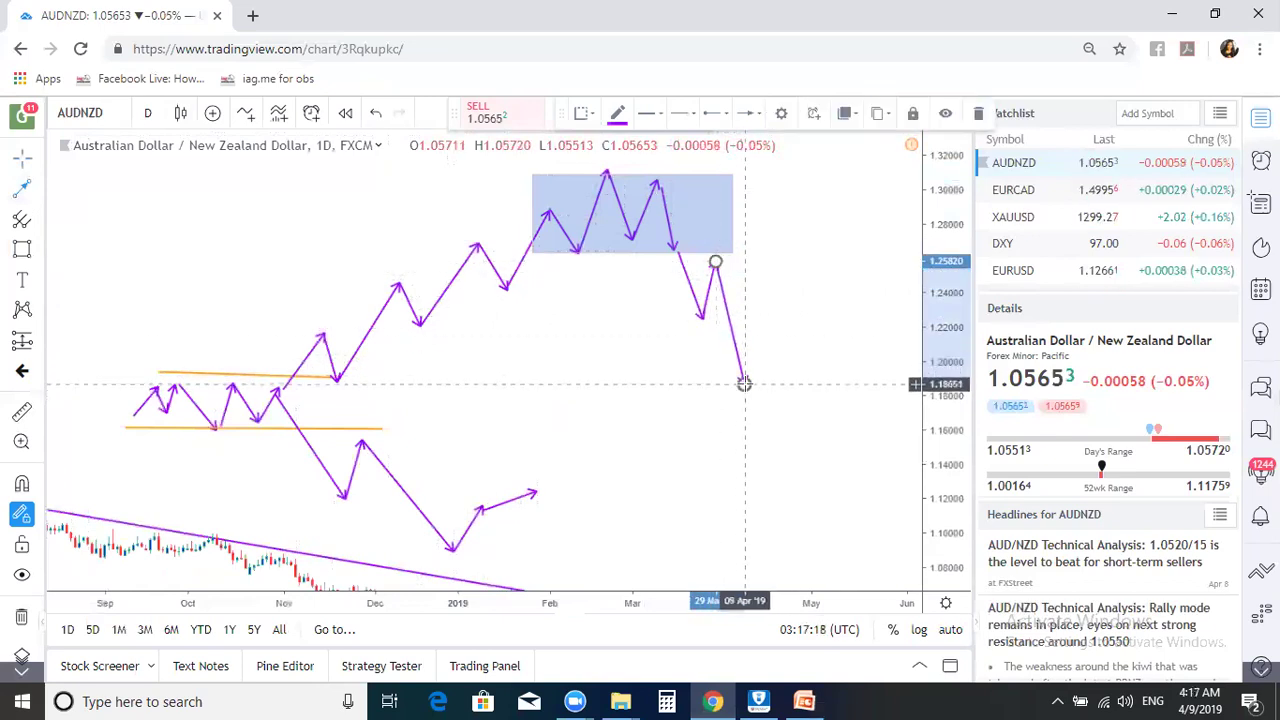
left_click(748, 378)
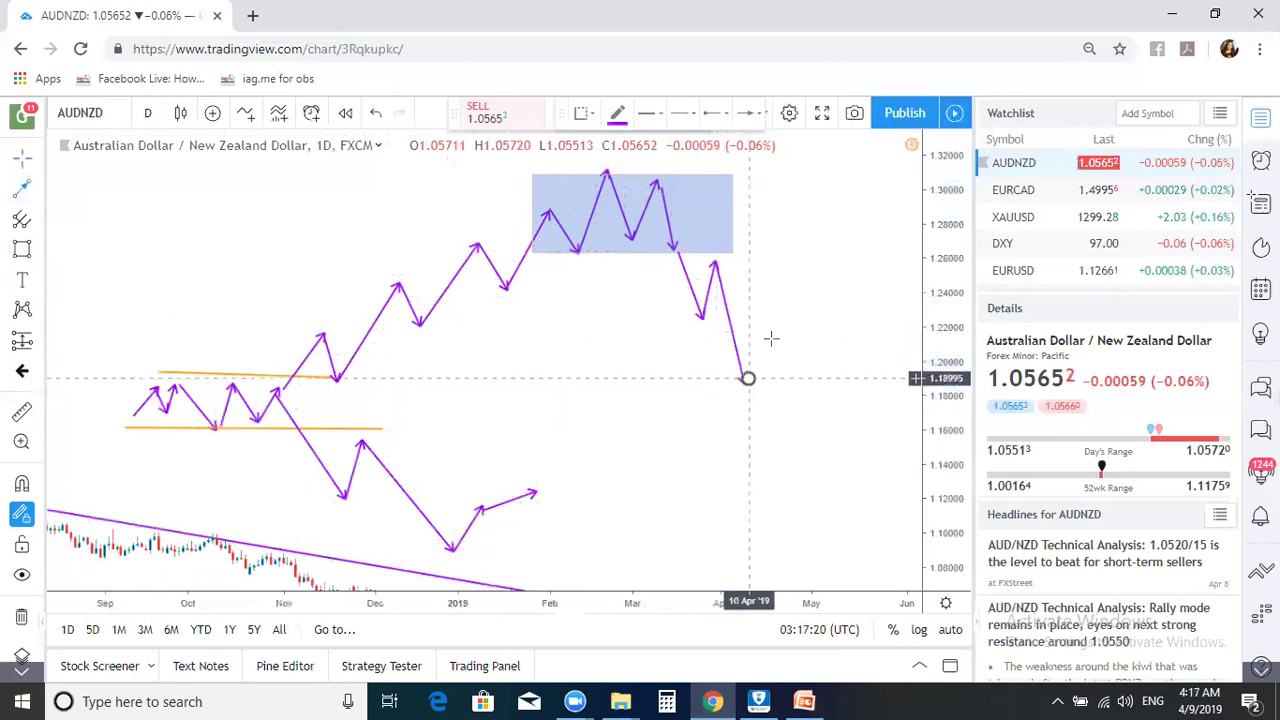
double_click(789, 320)
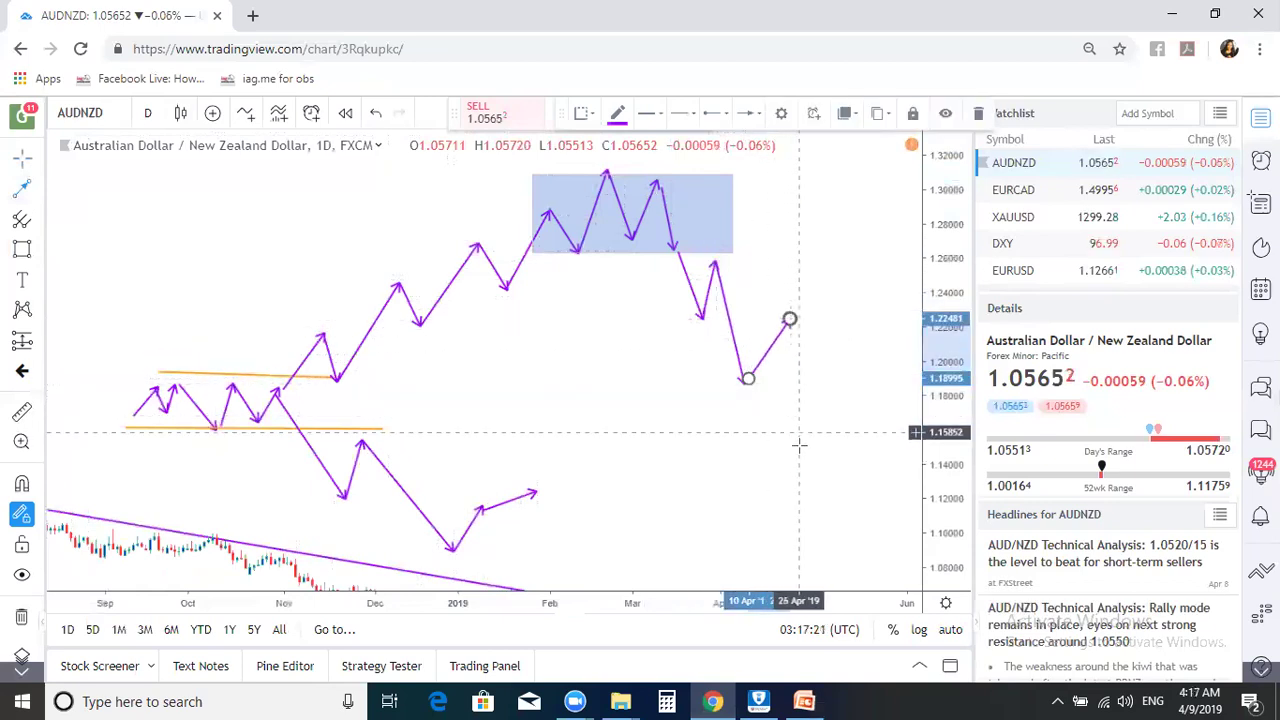
left_click(789, 320)
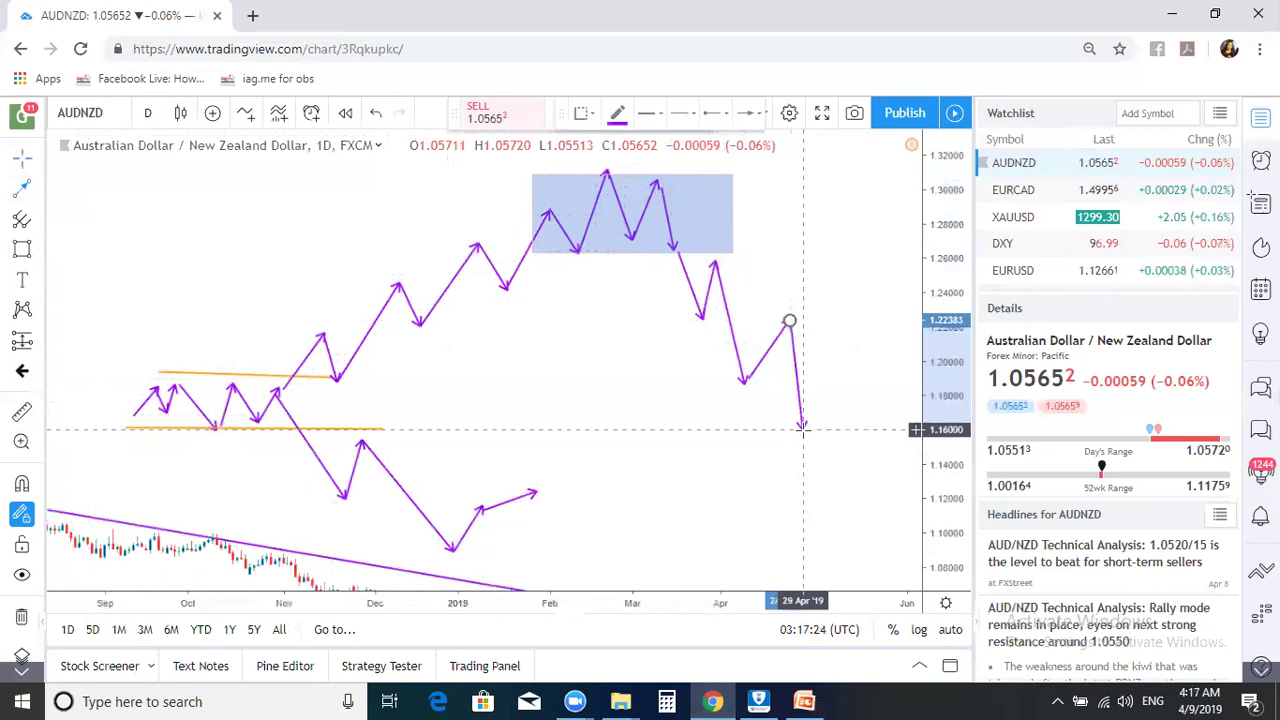
double_click(810, 472)
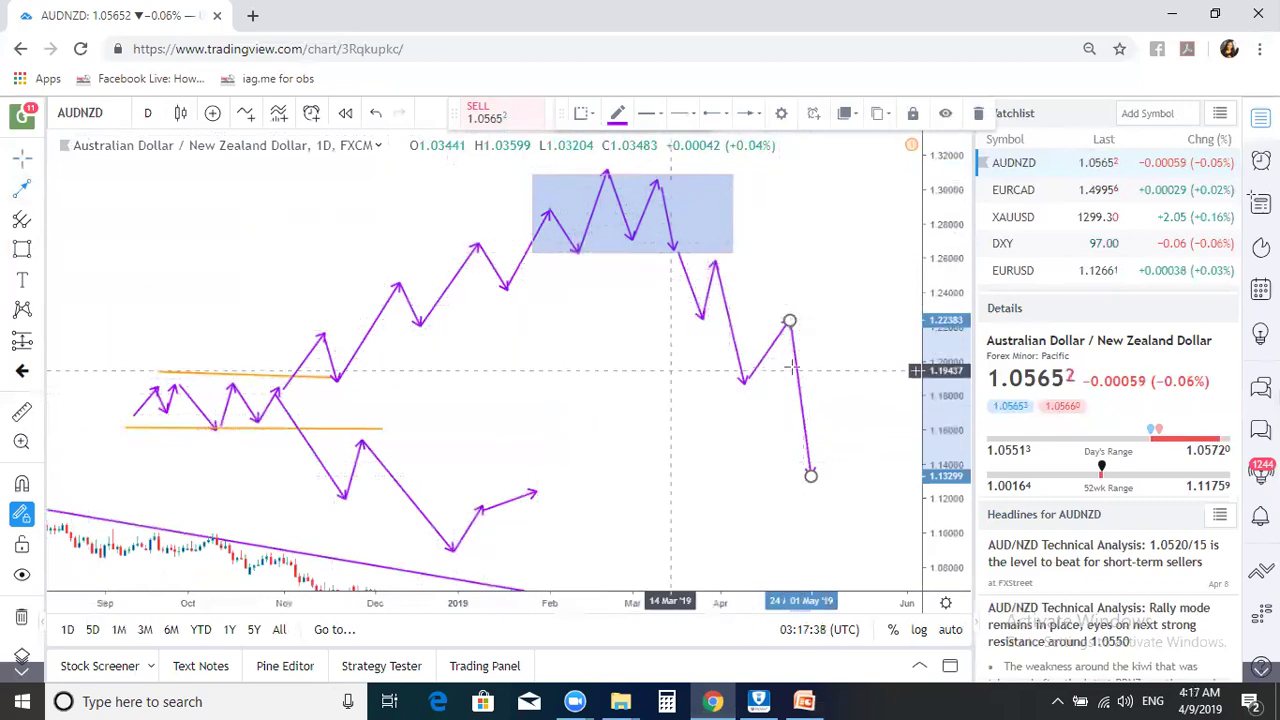
Step: Draw a purple line rising from about 1.20 to roughly 1.275 into the blue box
left_click_drag(928, 235, 936, 58)
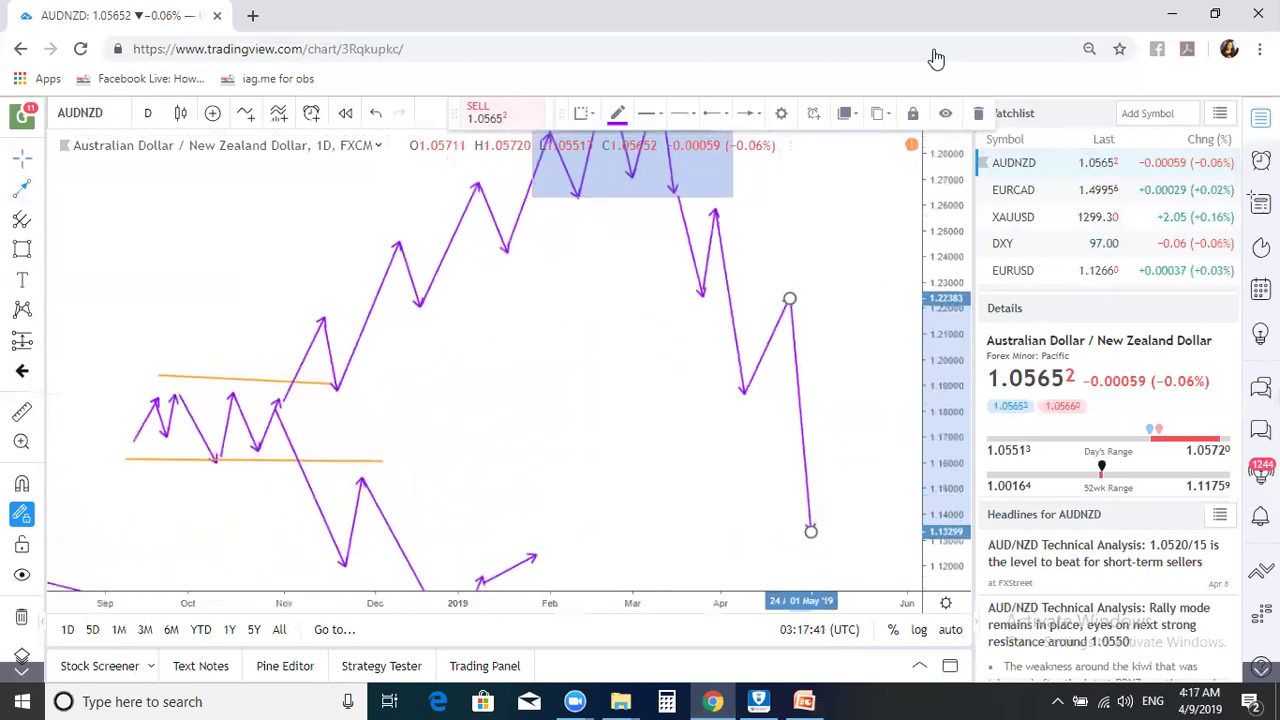
left_click(670, 358)
left_click(748, 168)
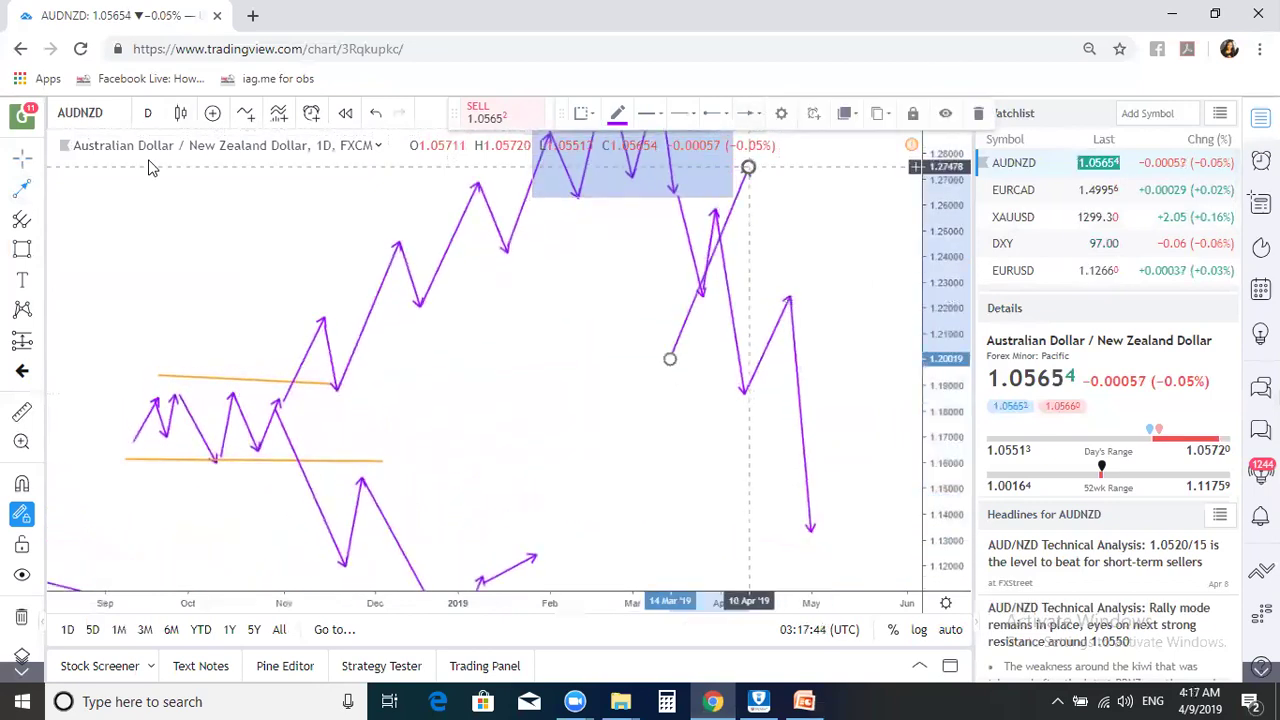
Step: Turn off stay-in-drawing mode and delete an unwanted test trend line
left_click(37, 188)
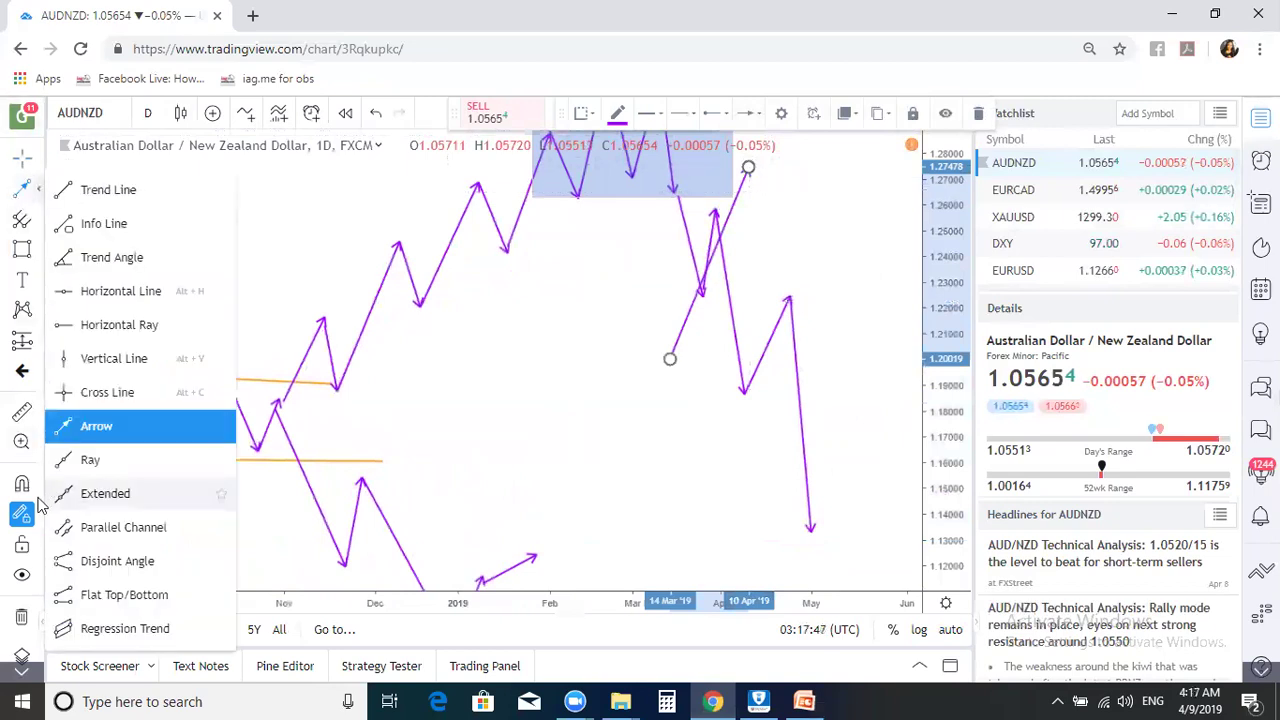
left_click(38, 506)
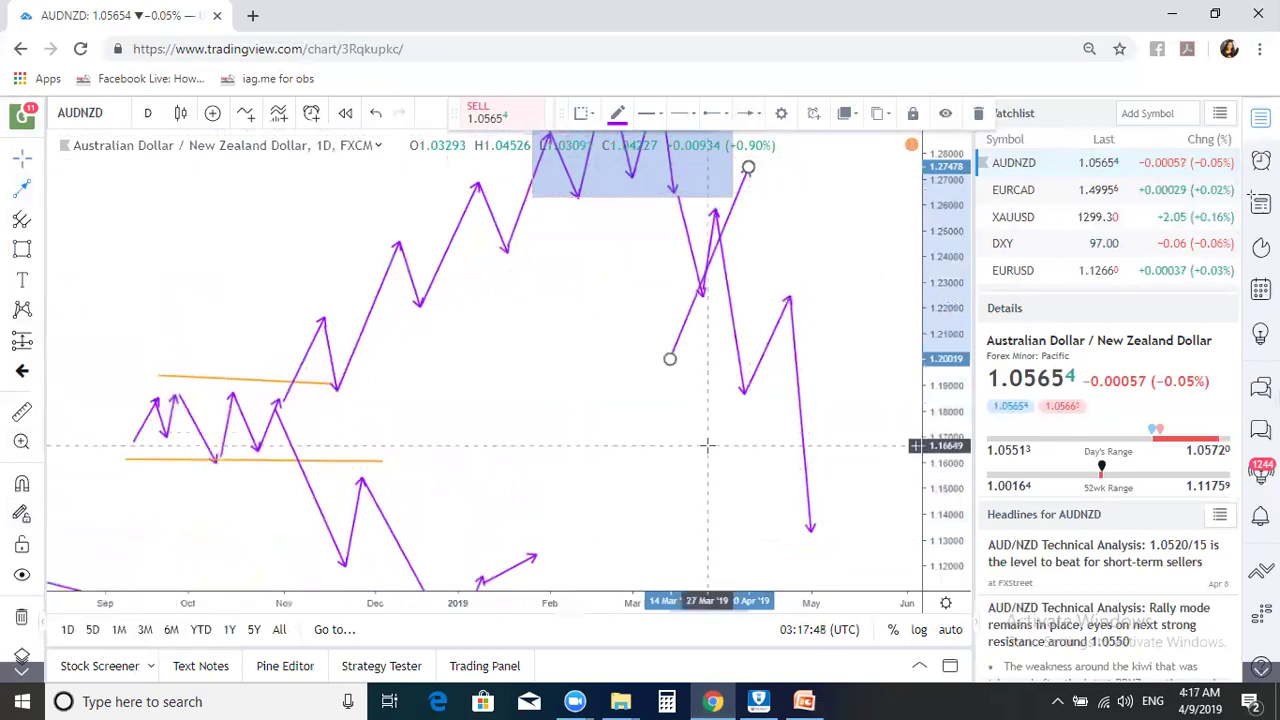
left_click(37, 188)
left_click(545, 407)
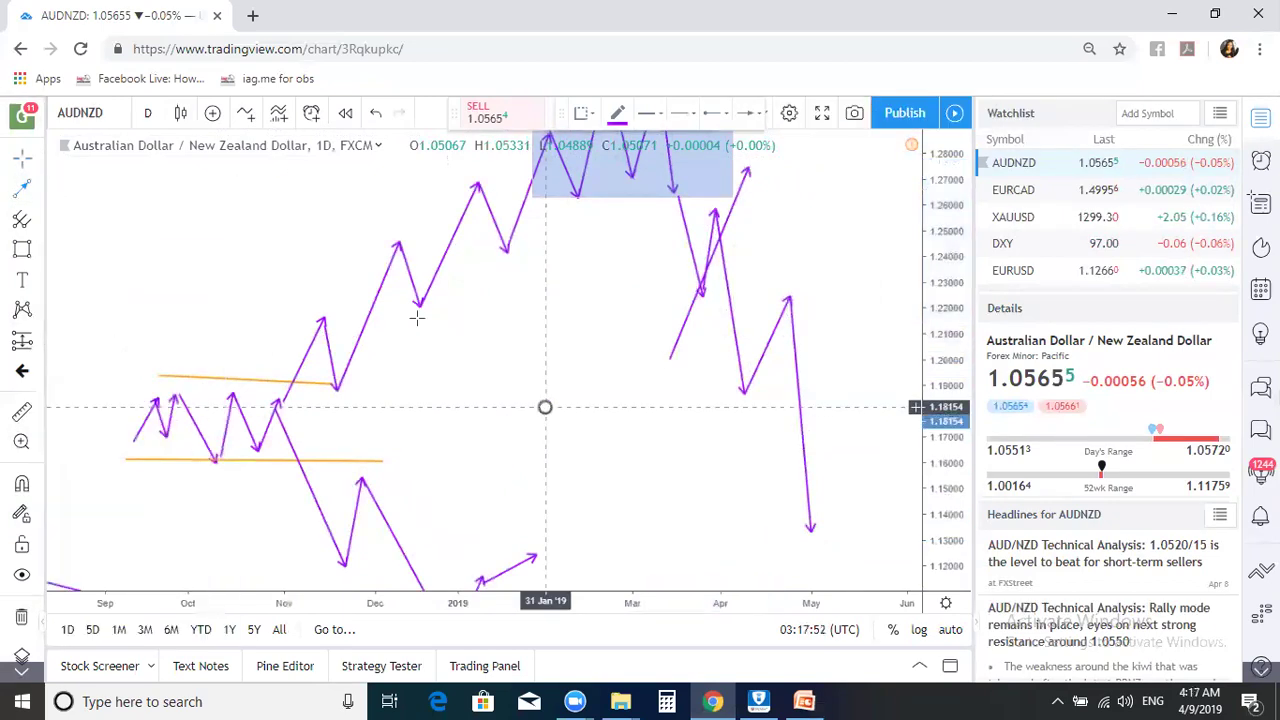
left_click(88, 199)
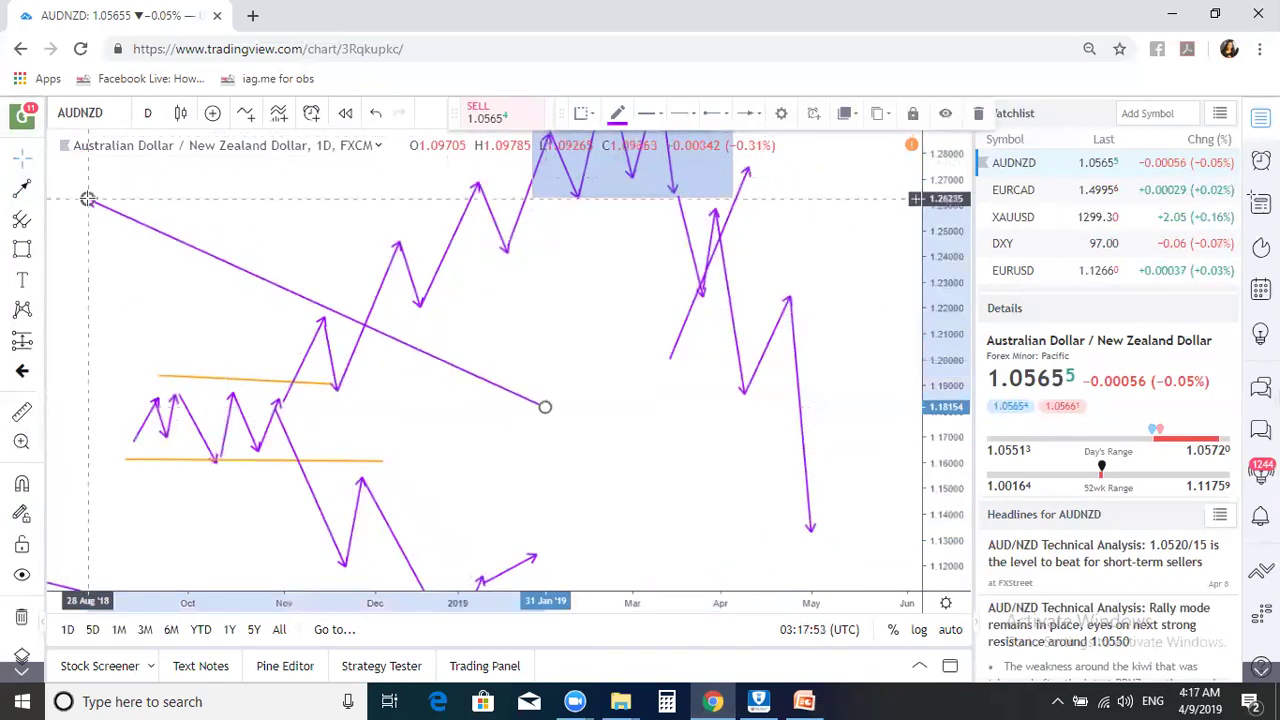
left_click(38, 160)
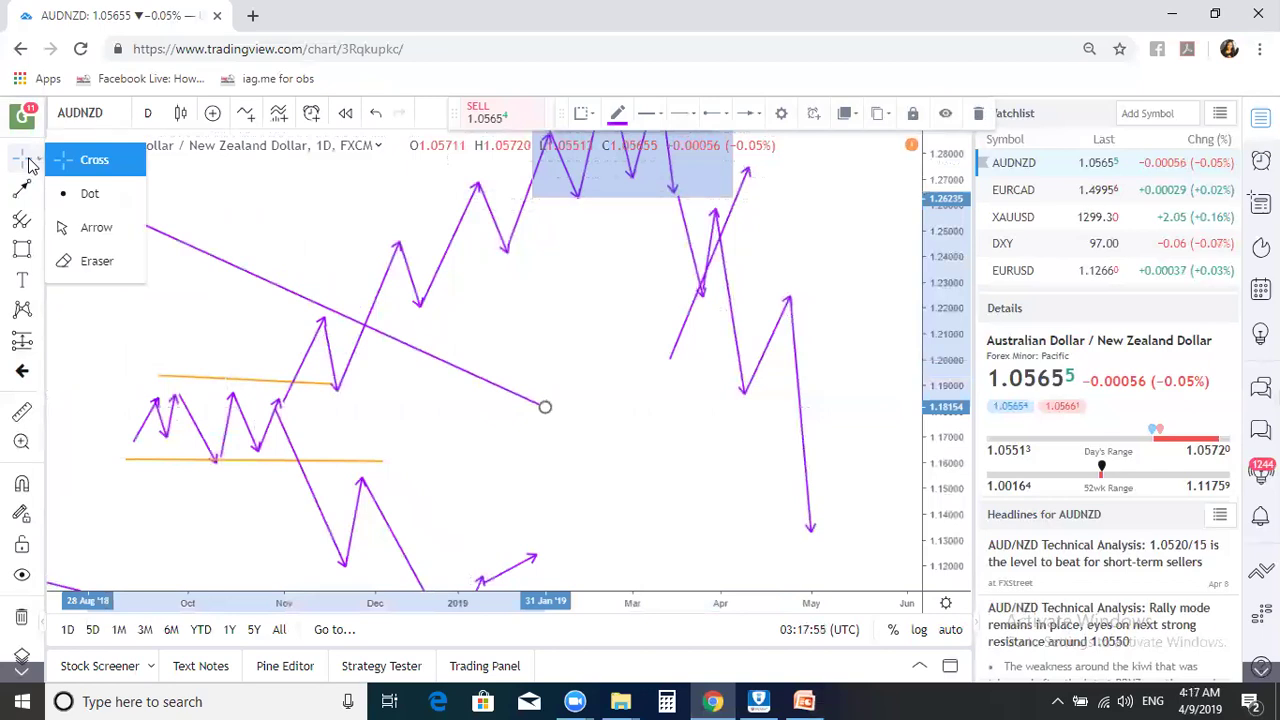
left_click(310, 229)
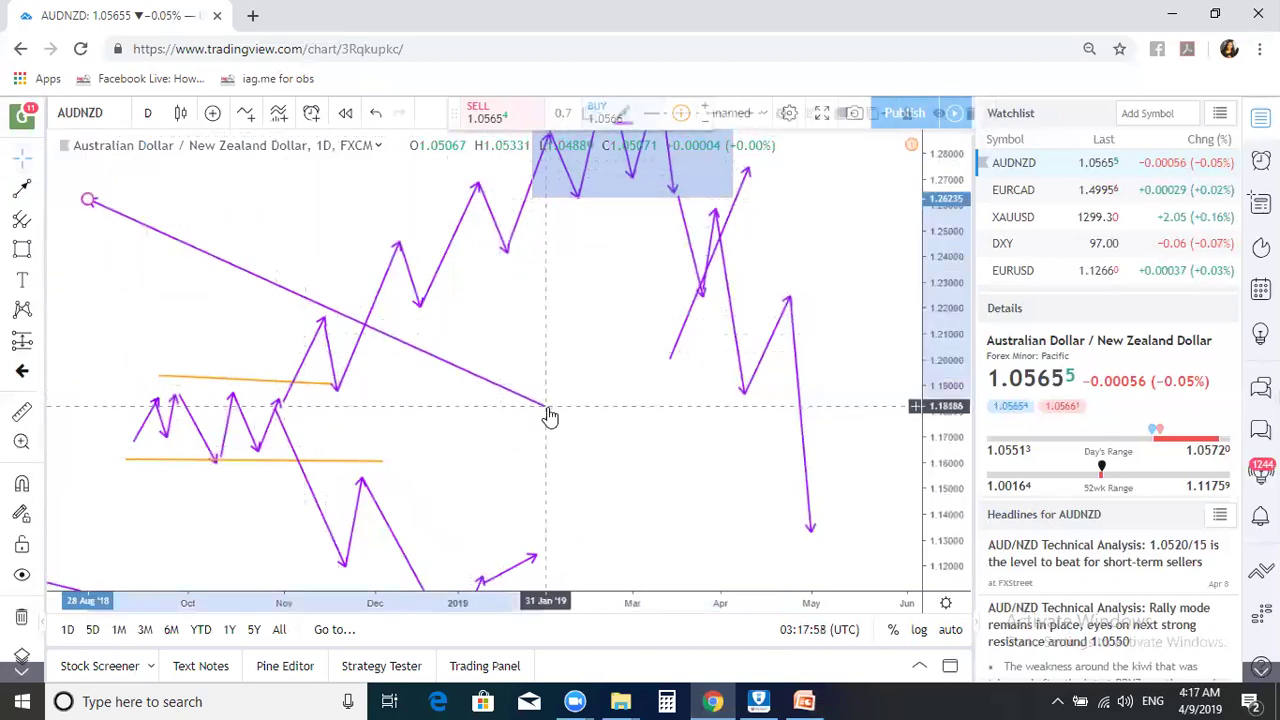
key("Delete")
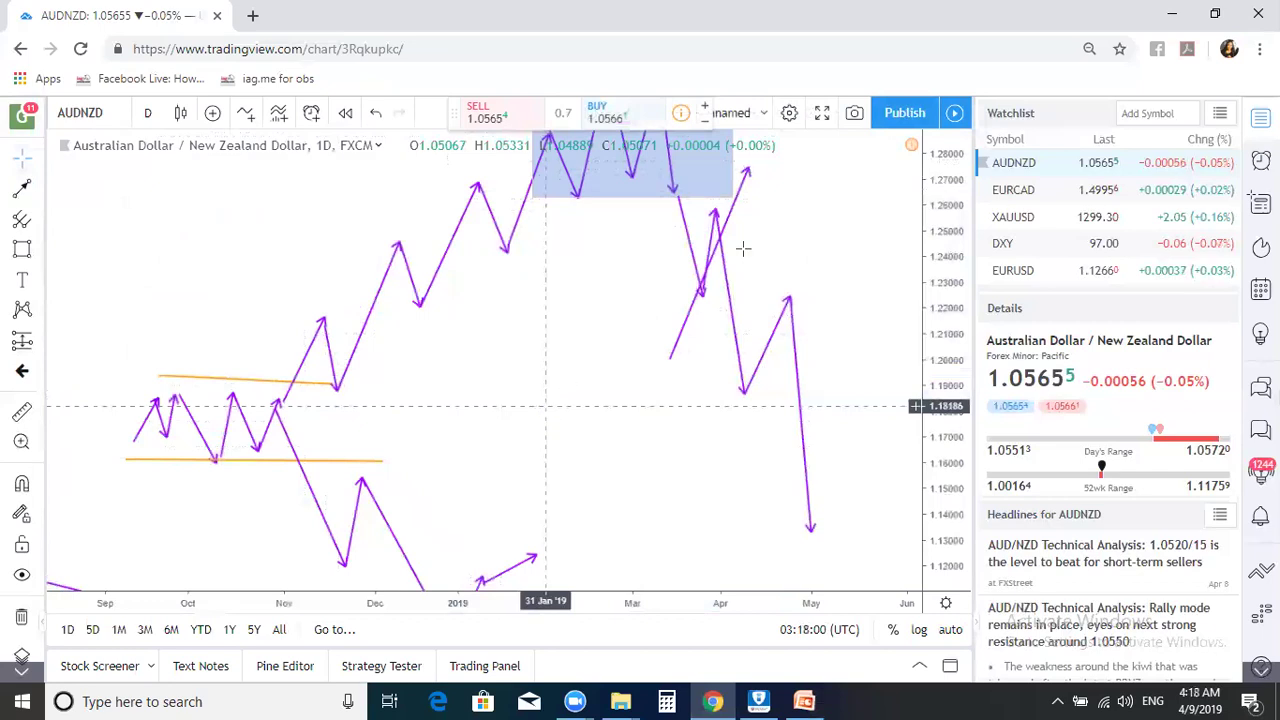
Step: Frame the Mar 2017–Nov 2018 price action on the chart and close the InstaForex ad
left_click_drag(935, 363, 943, 330)
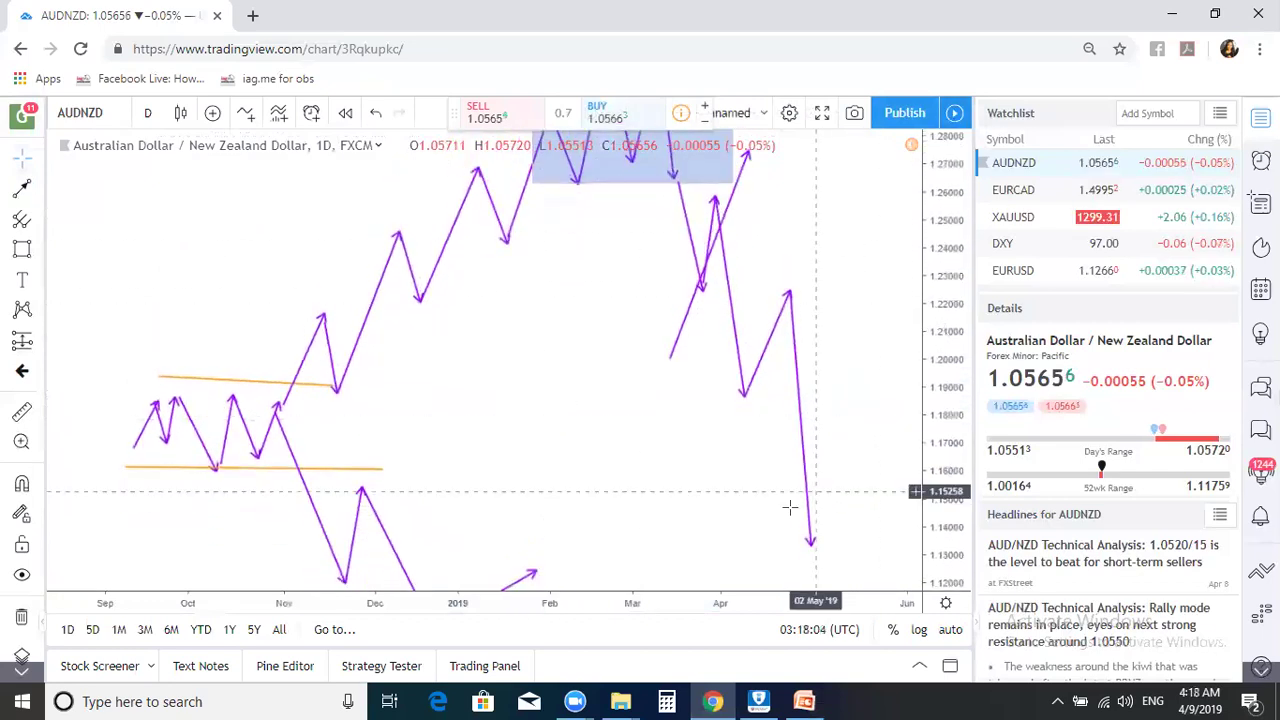
left_click_drag(771, 431, 760, 135)
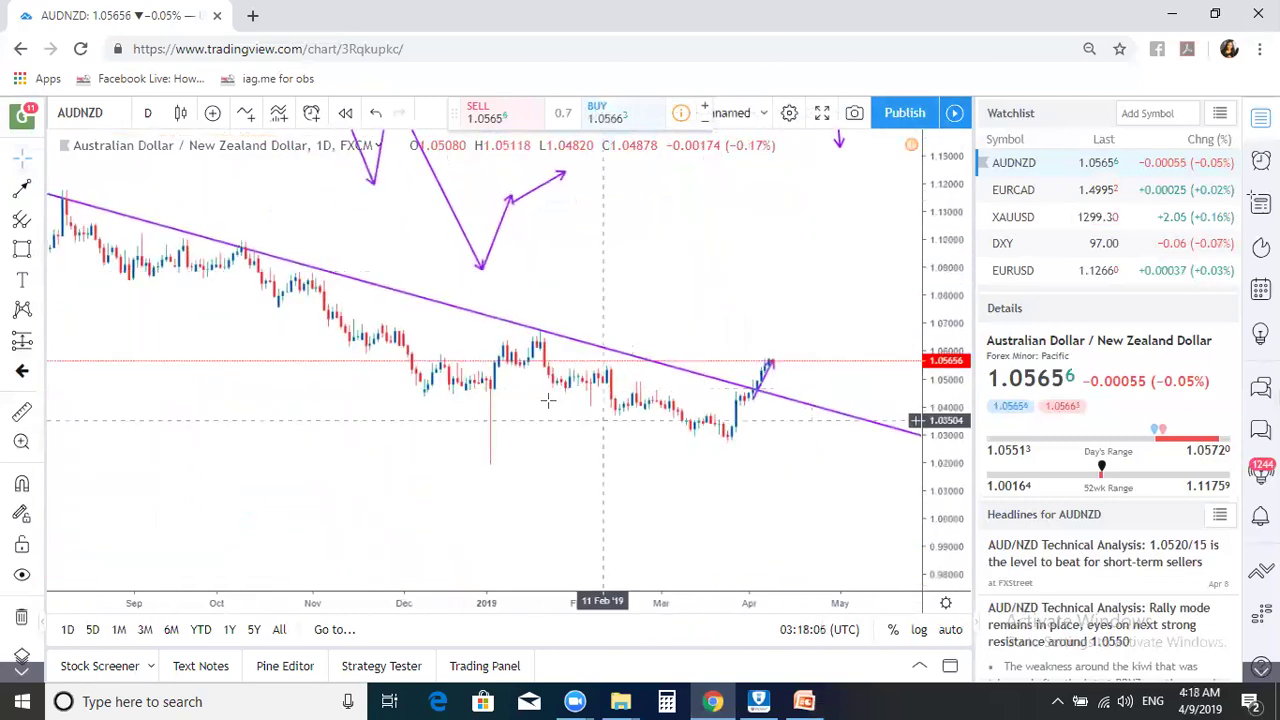
left_click_drag(550, 404, 946, 497)
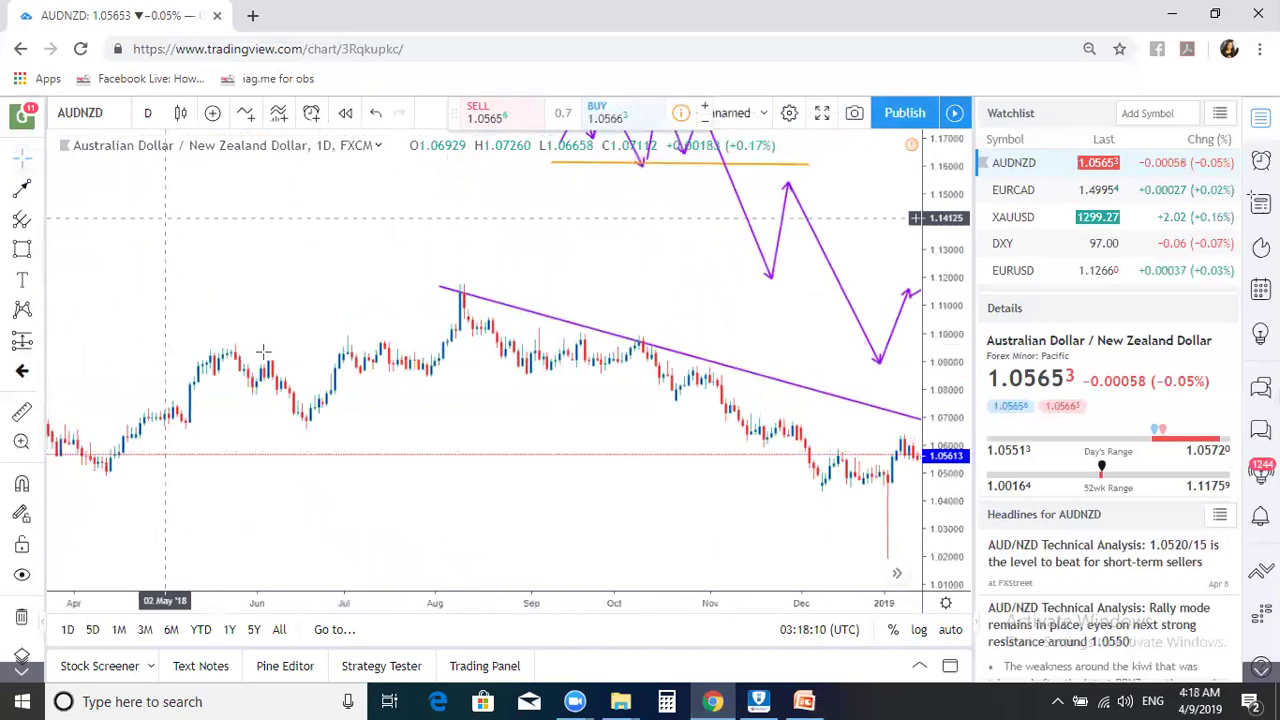
left_click_drag(300, 443, 643, 366)
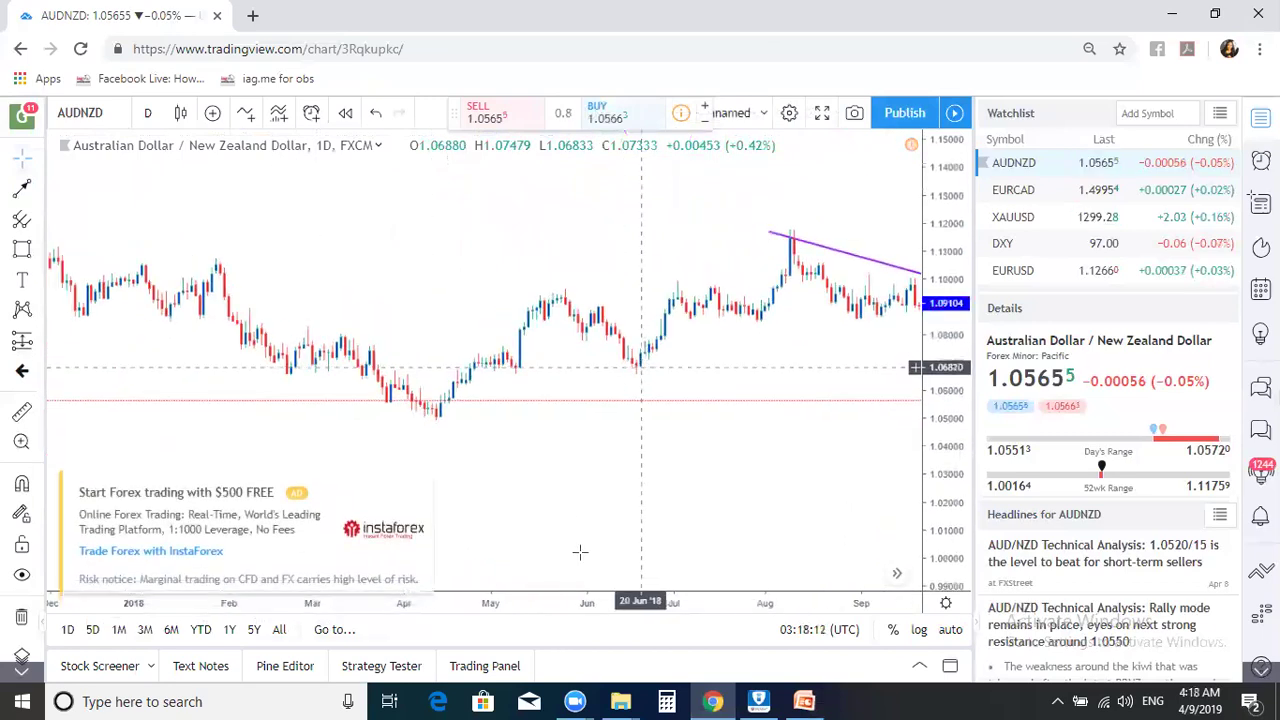
left_click(459, 575)
left_click(459, 575)
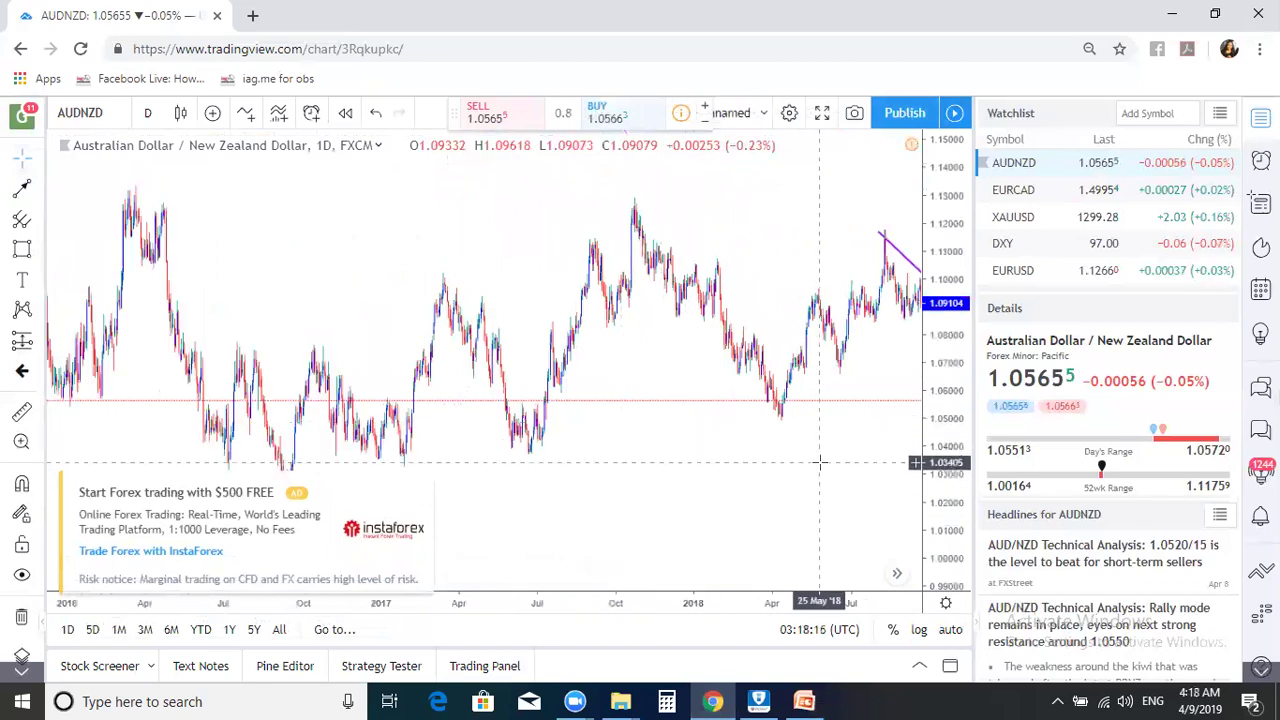
left_click_drag(820, 462, 606, 414)
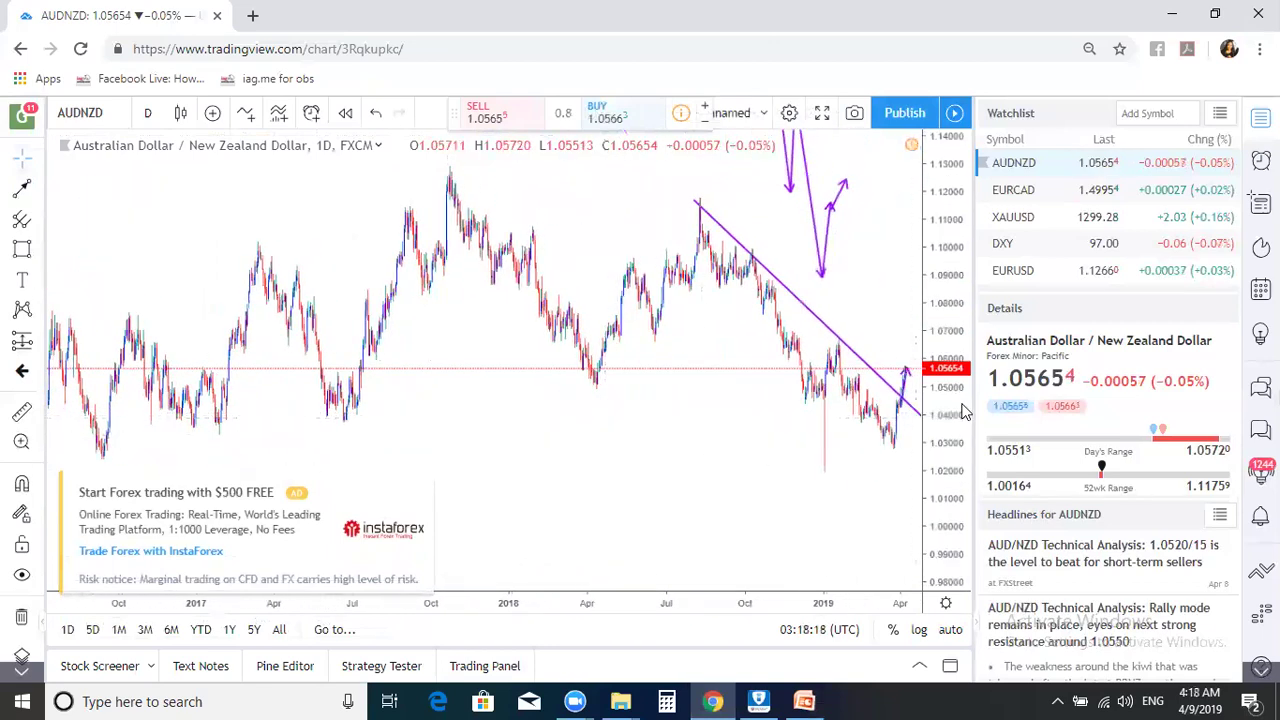
left_click_drag(945, 290, 945, 425)
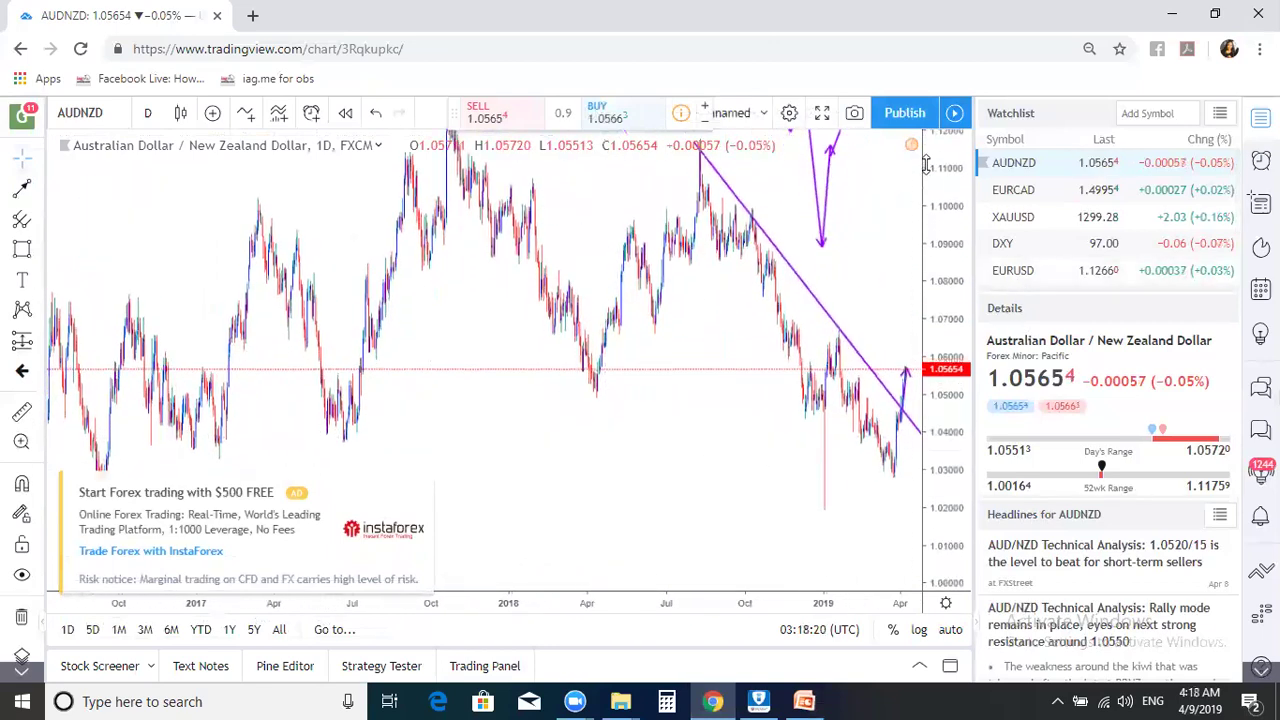
left_click_drag(673, 421, 750, 410)
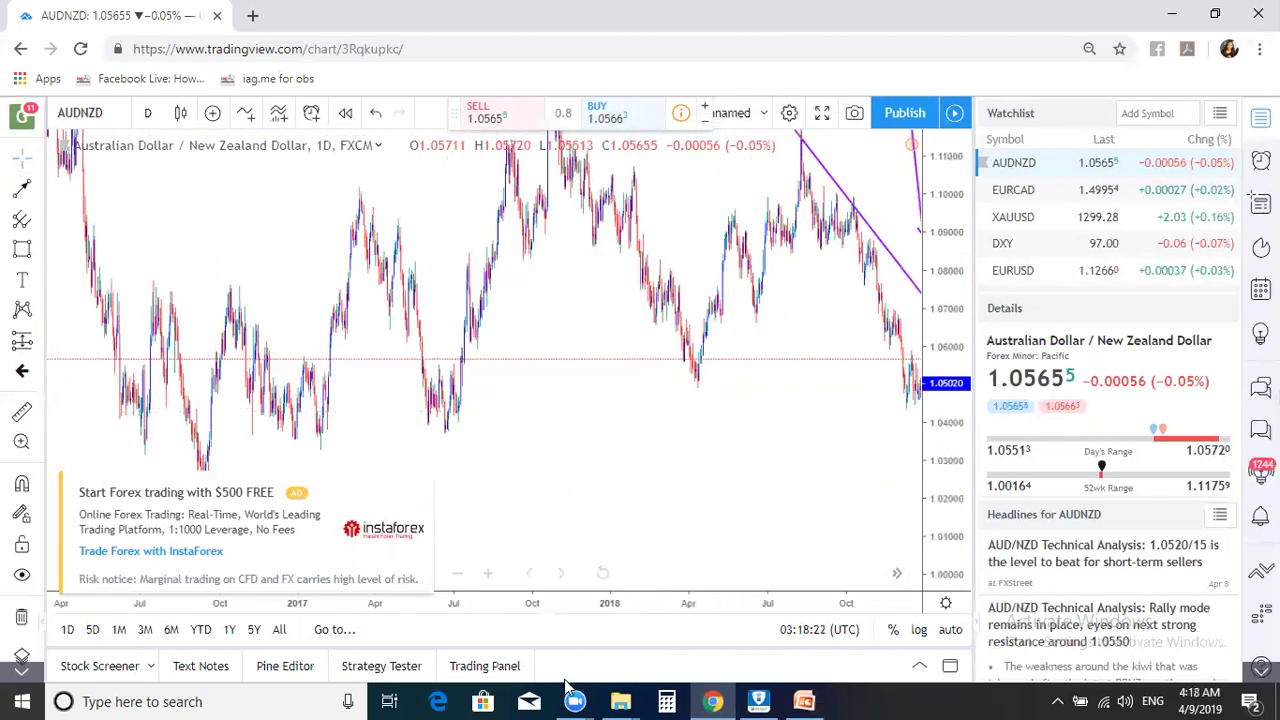
left_click(487, 573)
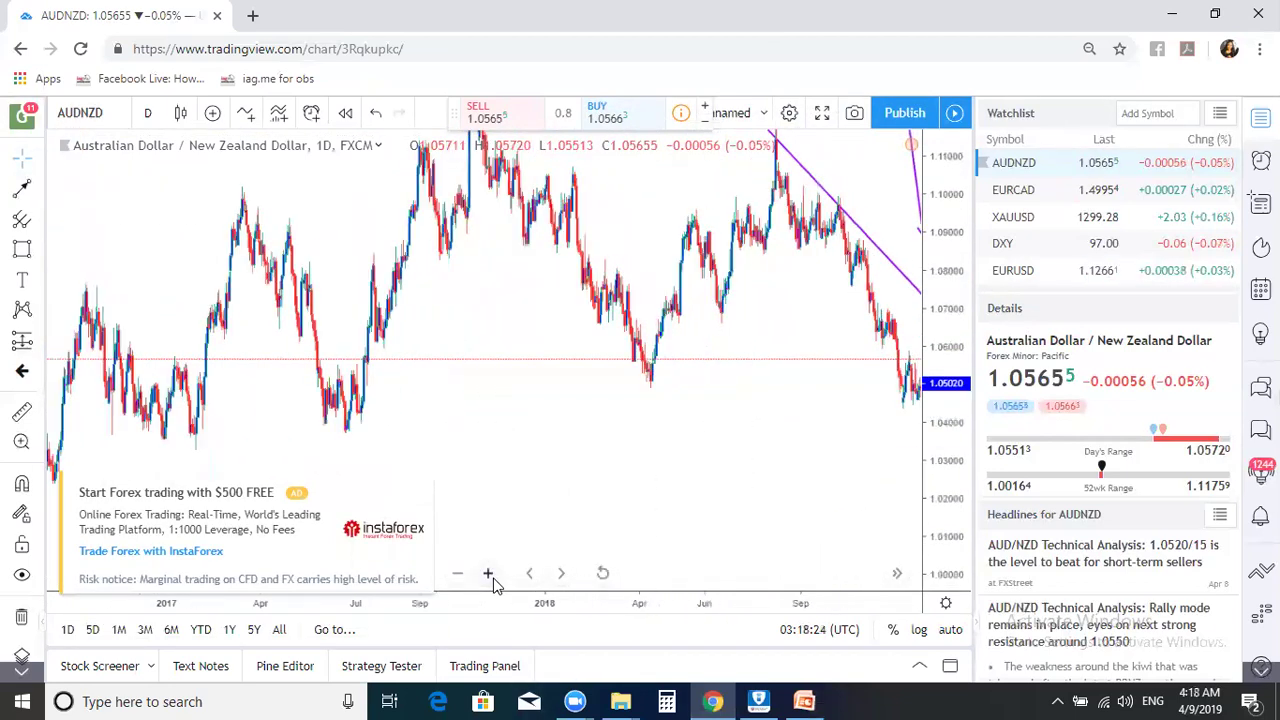
left_click(421, 486)
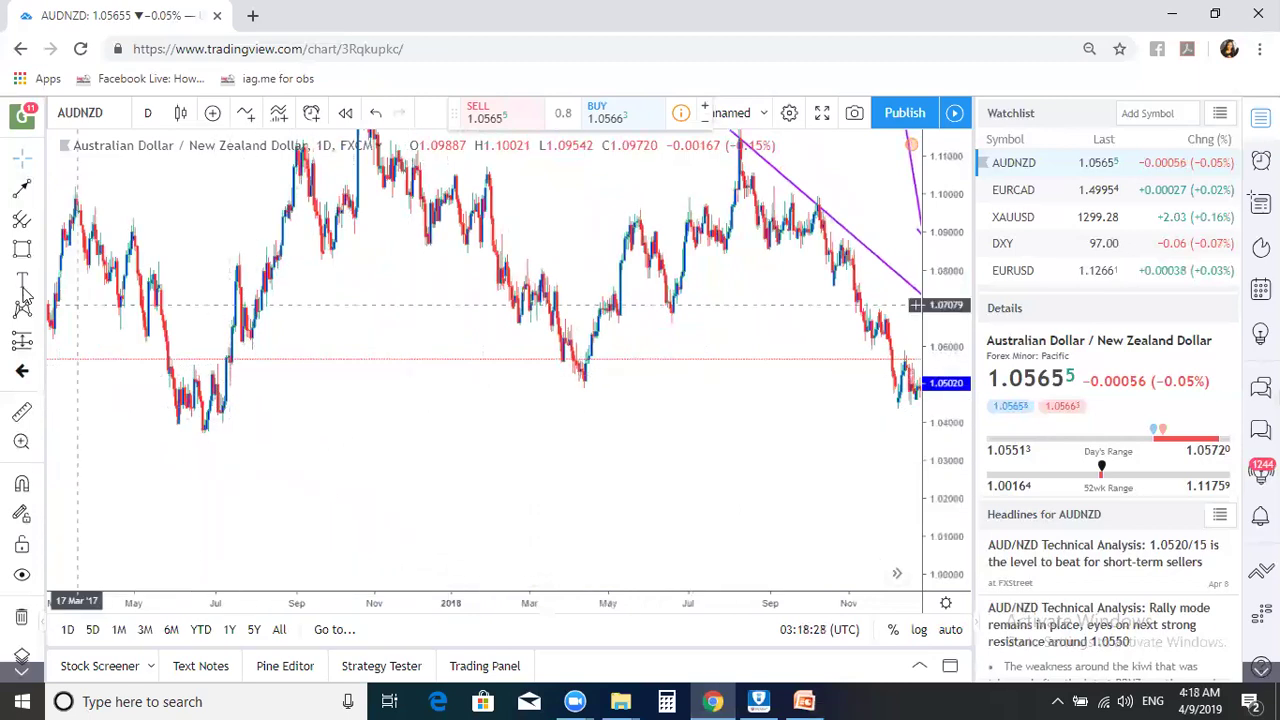
Step: Draw blue rectangles over the mid-2017 lows near 1.04 and the 1.086–1.108 late-2017 range
left_click(24, 249)
mouse_move(155, 365)
left_mouse_down()
mouse_move(269, 409)
mouse_move(274, 430)
mouse_move(250, 422)
mouse_move(261, 436)
left_mouse_up()
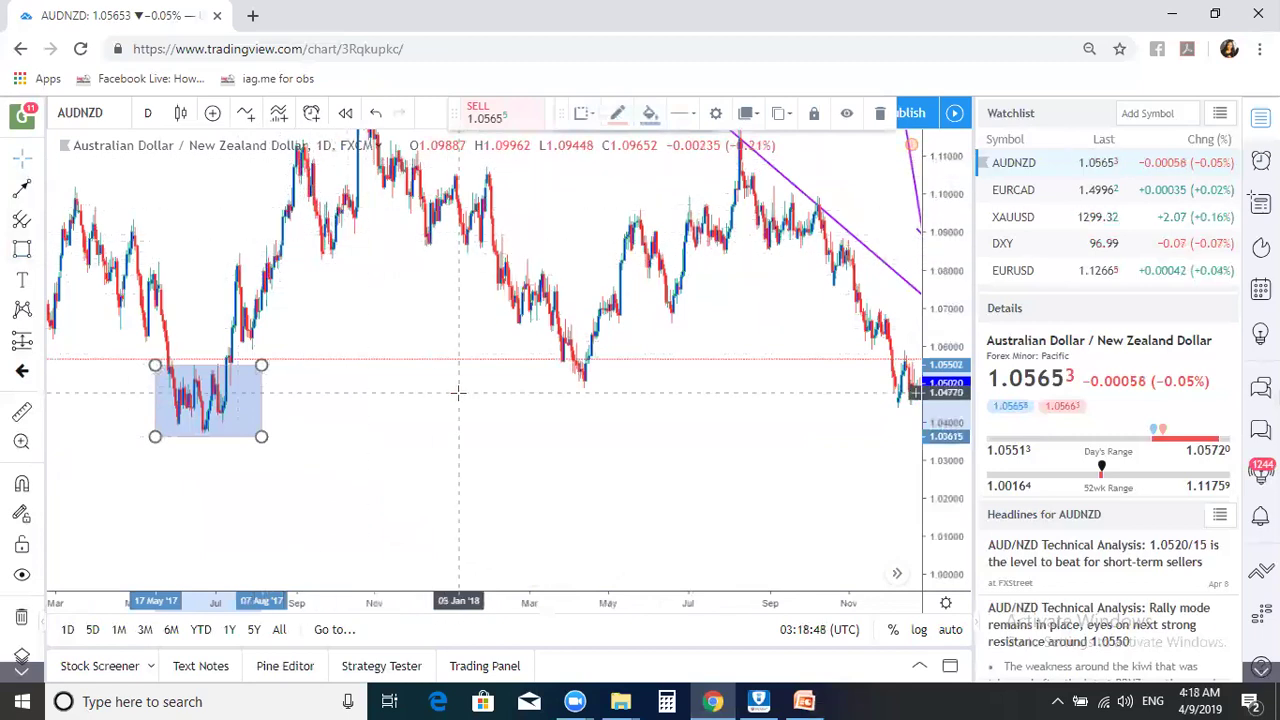
left_click(471, 506)
left_click_drag(471, 506, 483, 553)
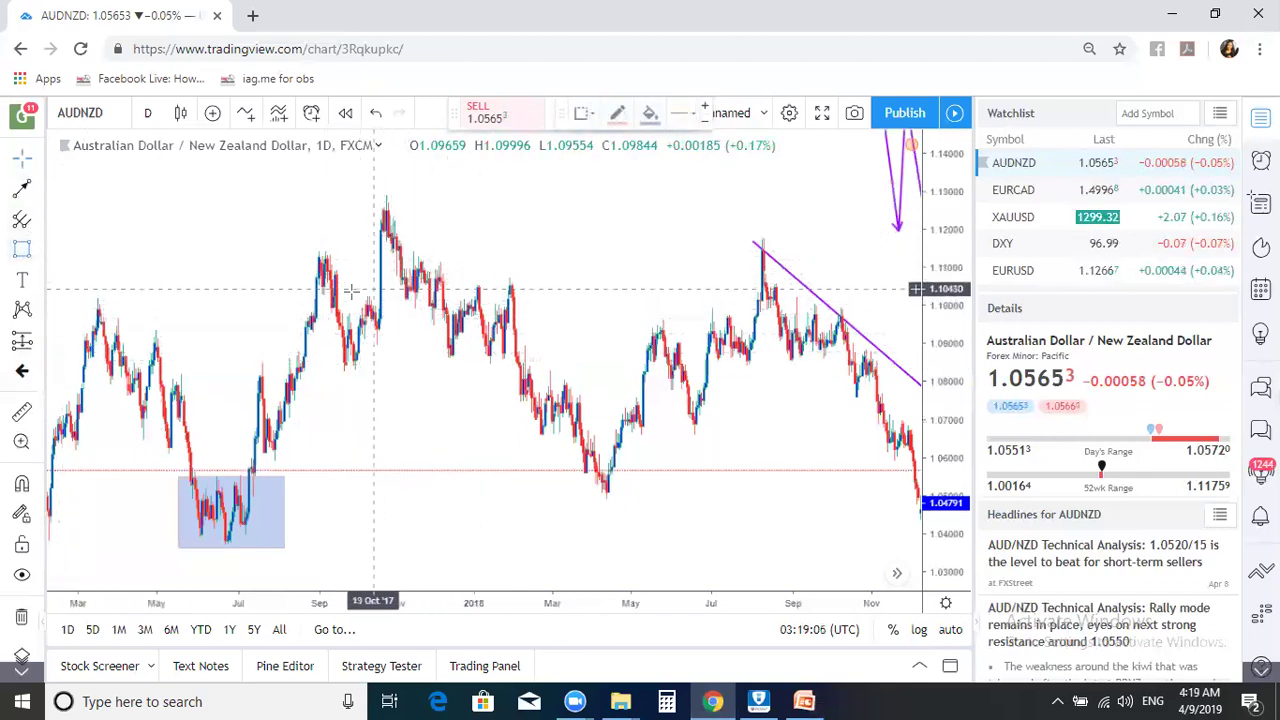
left_click_drag(468, 345, 536, 360)
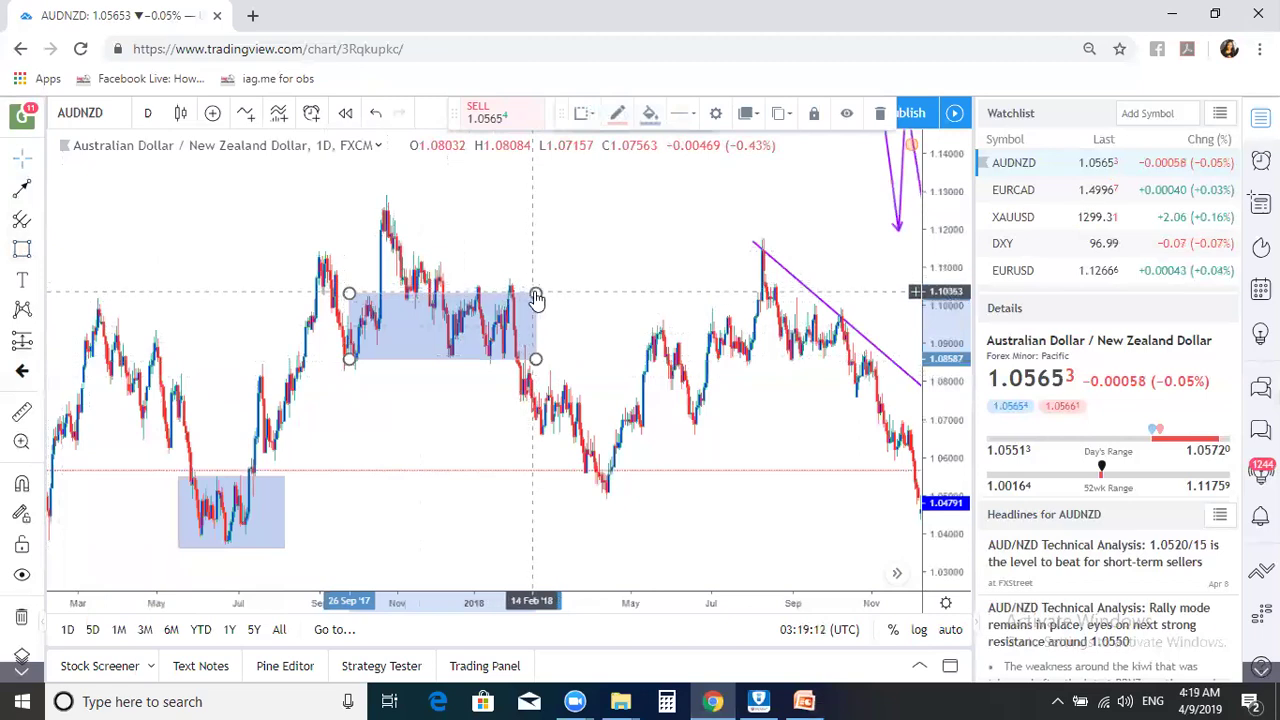
left_click_drag(536, 299, 536, 283)
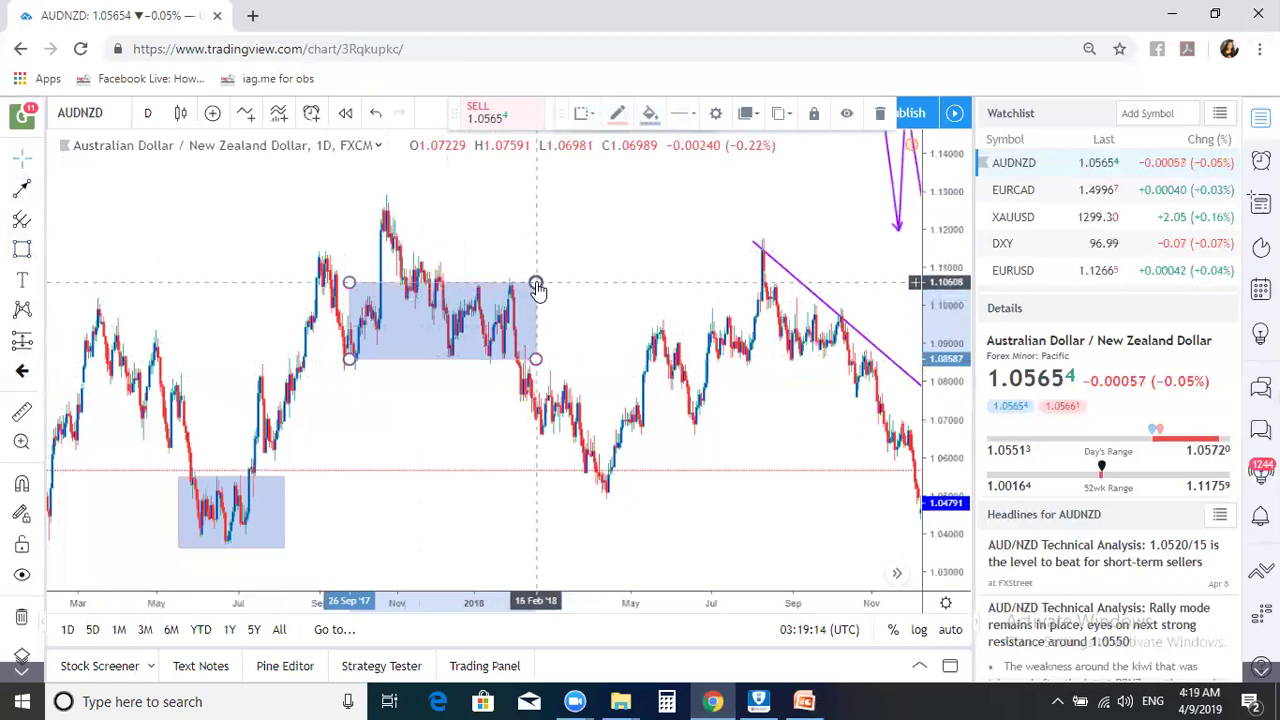
left_click_drag(348, 280, 404, 273)
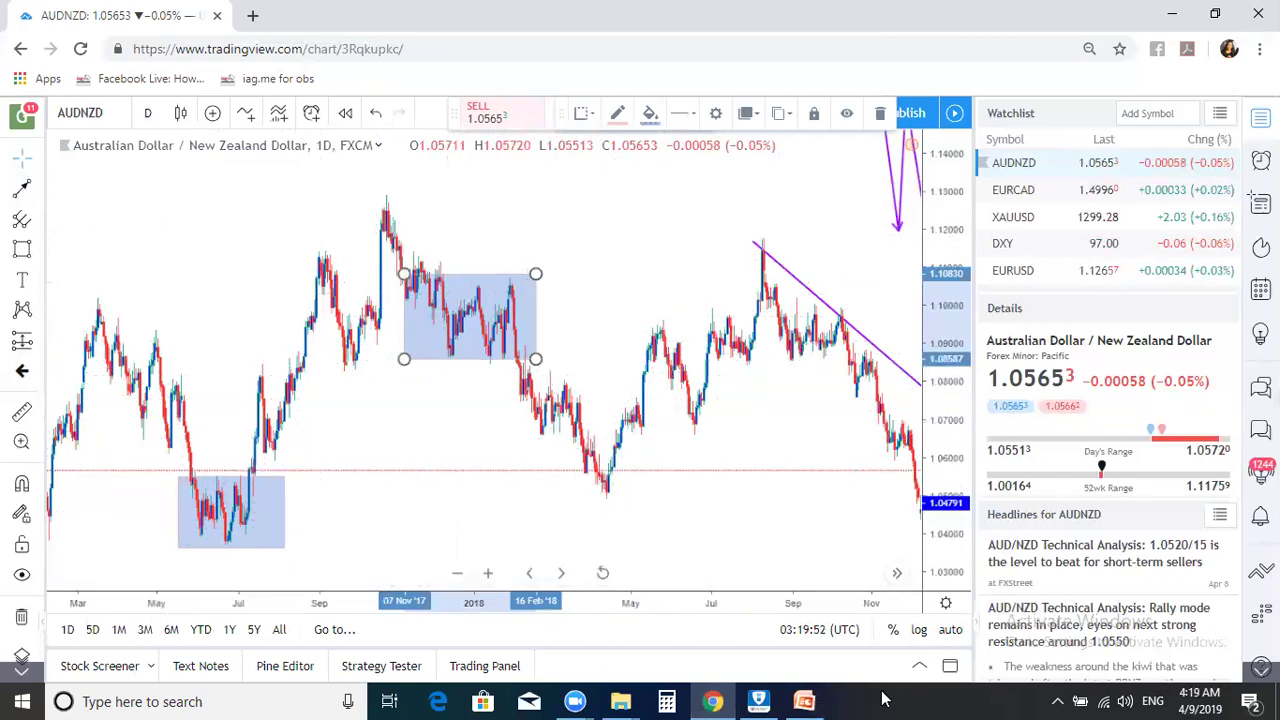
Step: Present slide 7, 'Identify the Swing Points and Lines of Defense', full screen, then exit the show
left_click(804, 701)
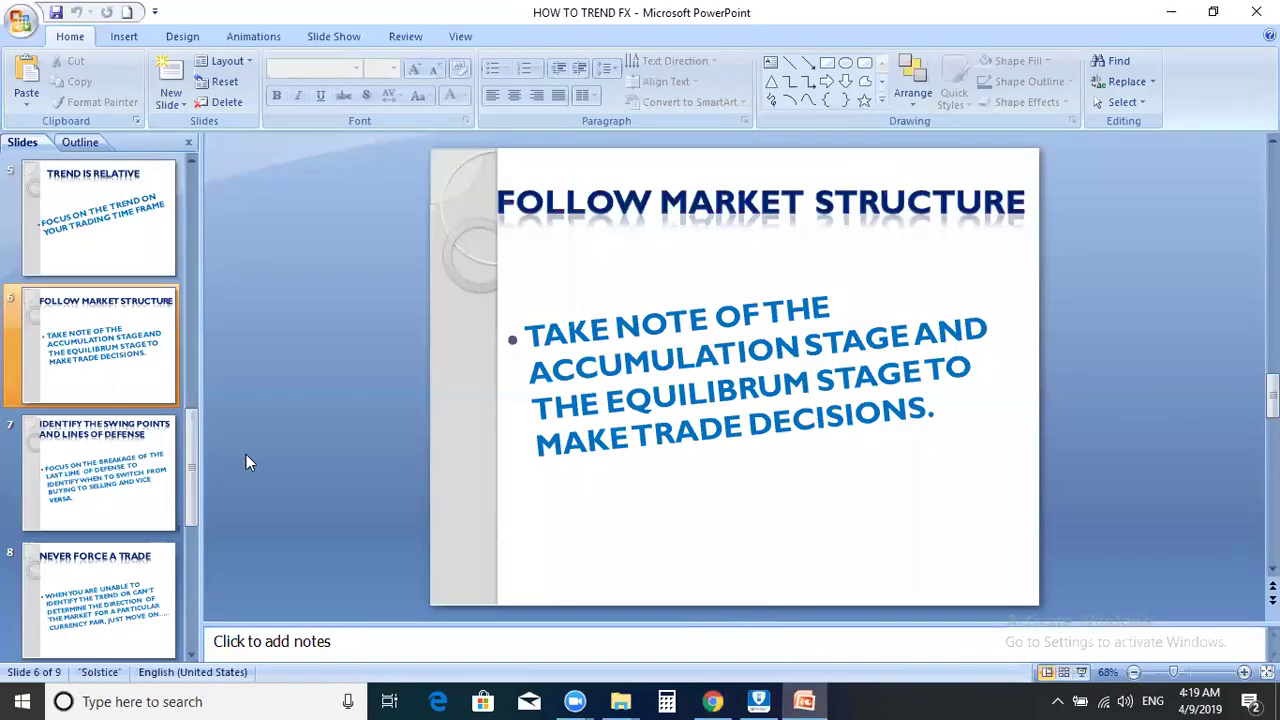
left_click(100, 472)
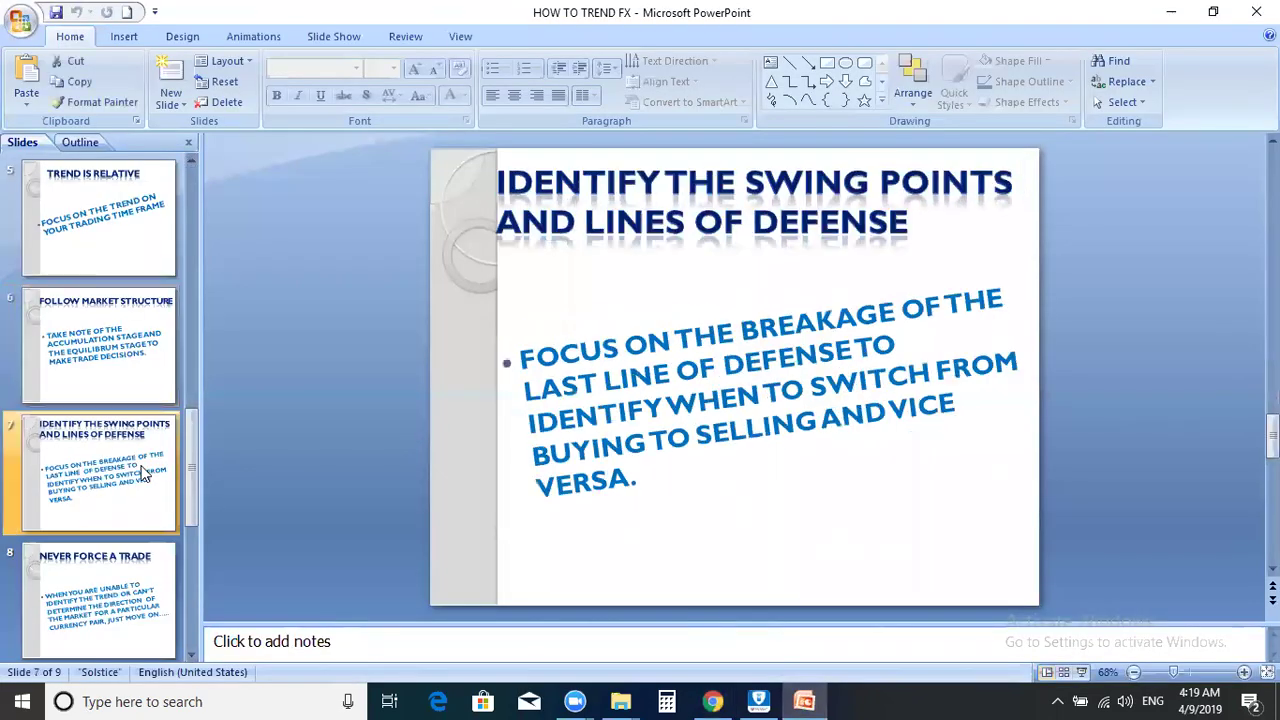
left_click(1081, 674)
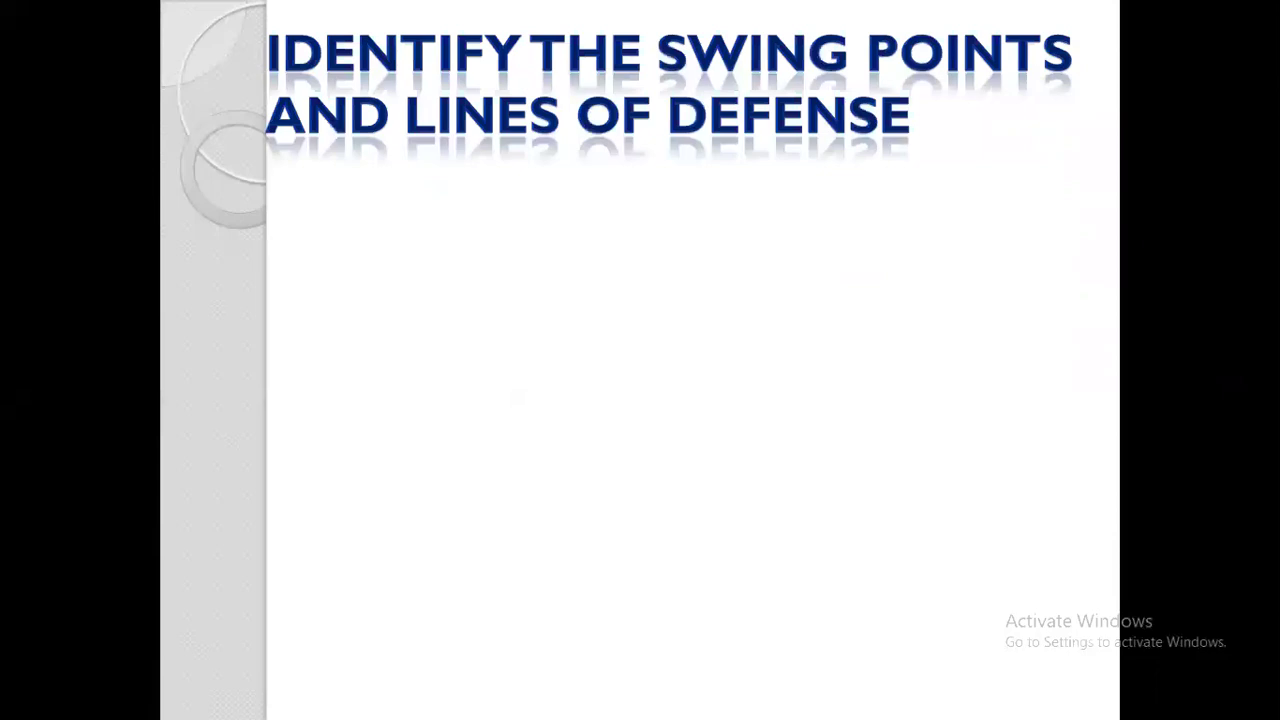
key("Escape")
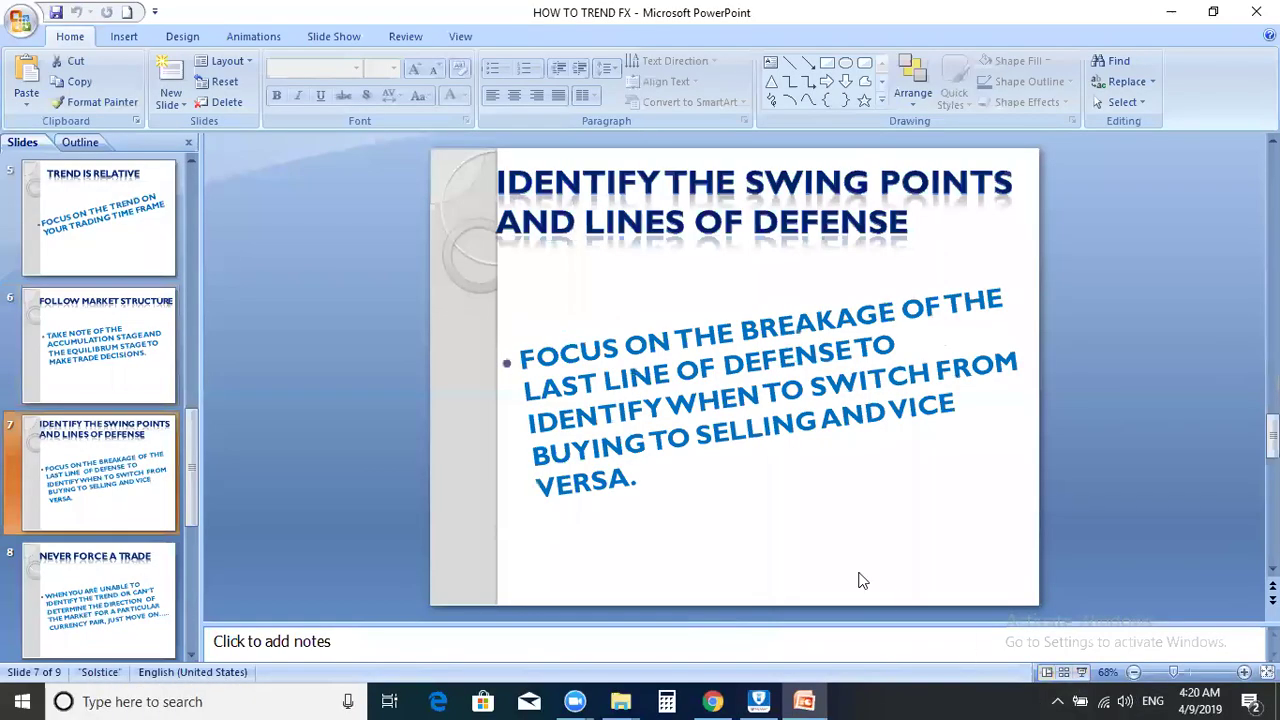
Step: Back on the AUDNZD chart, compress the price scale and center the purple projections and orange lines
left_click(708, 701)
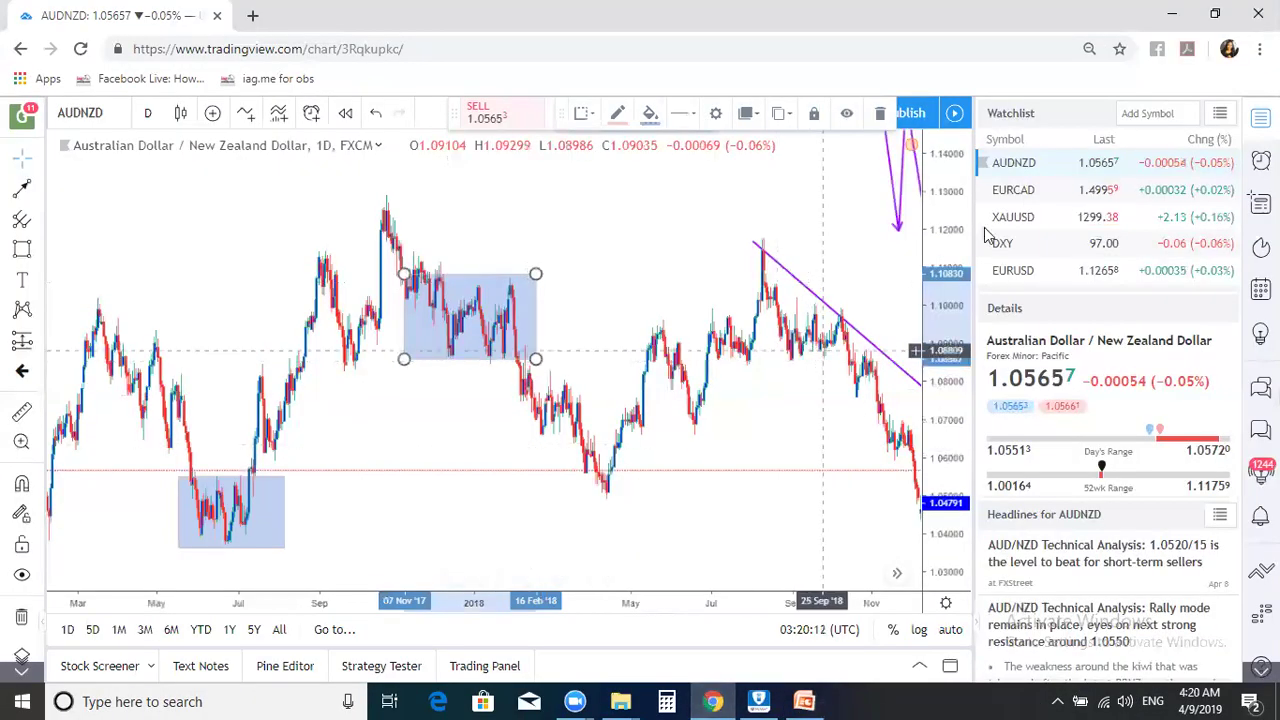
left_click_drag(955, 330, 952, 485)
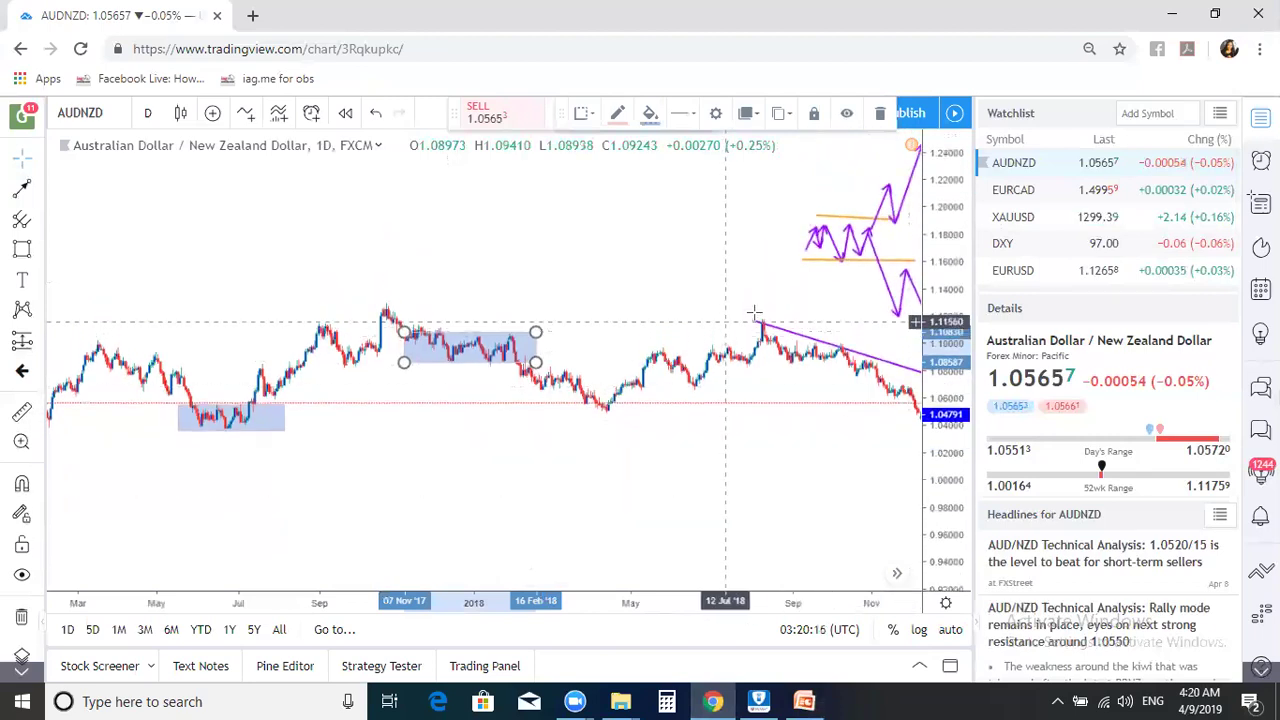
left_click_drag(785, 305, 272, 430)
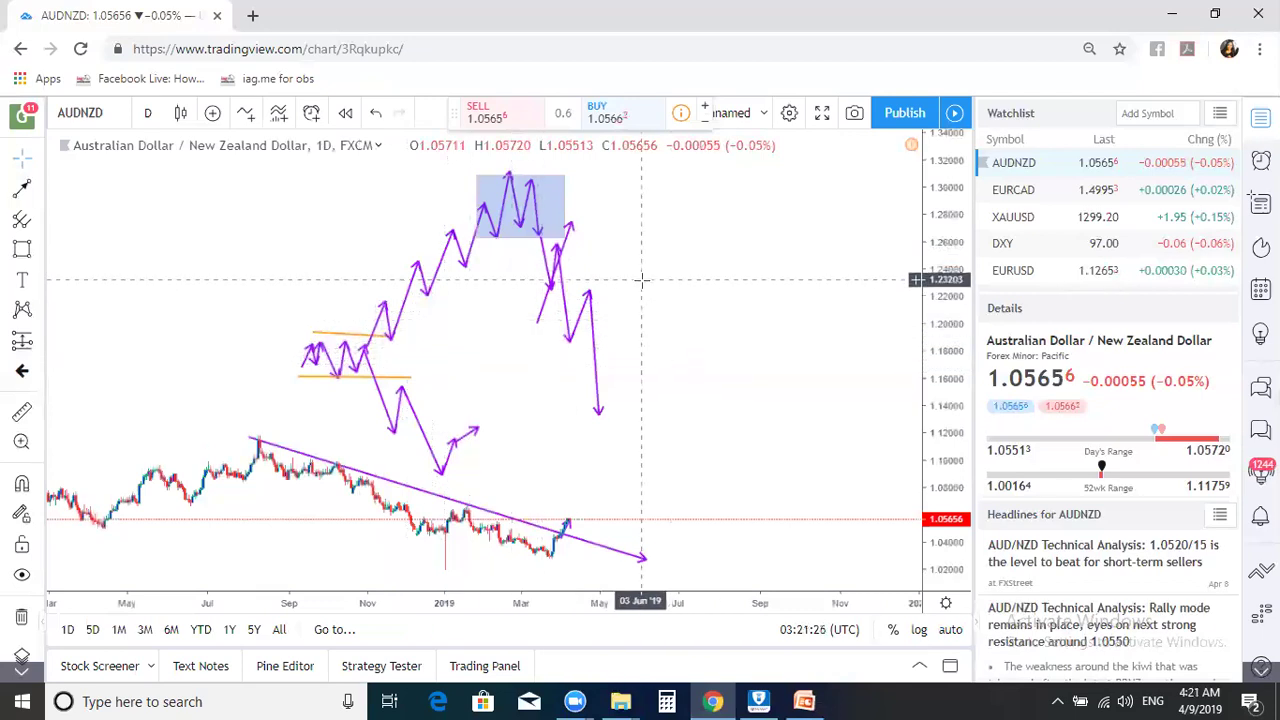
Step: Draw an orange trend line near 1.265 under the top blue zone, extended to the left
left_click(40, 190)
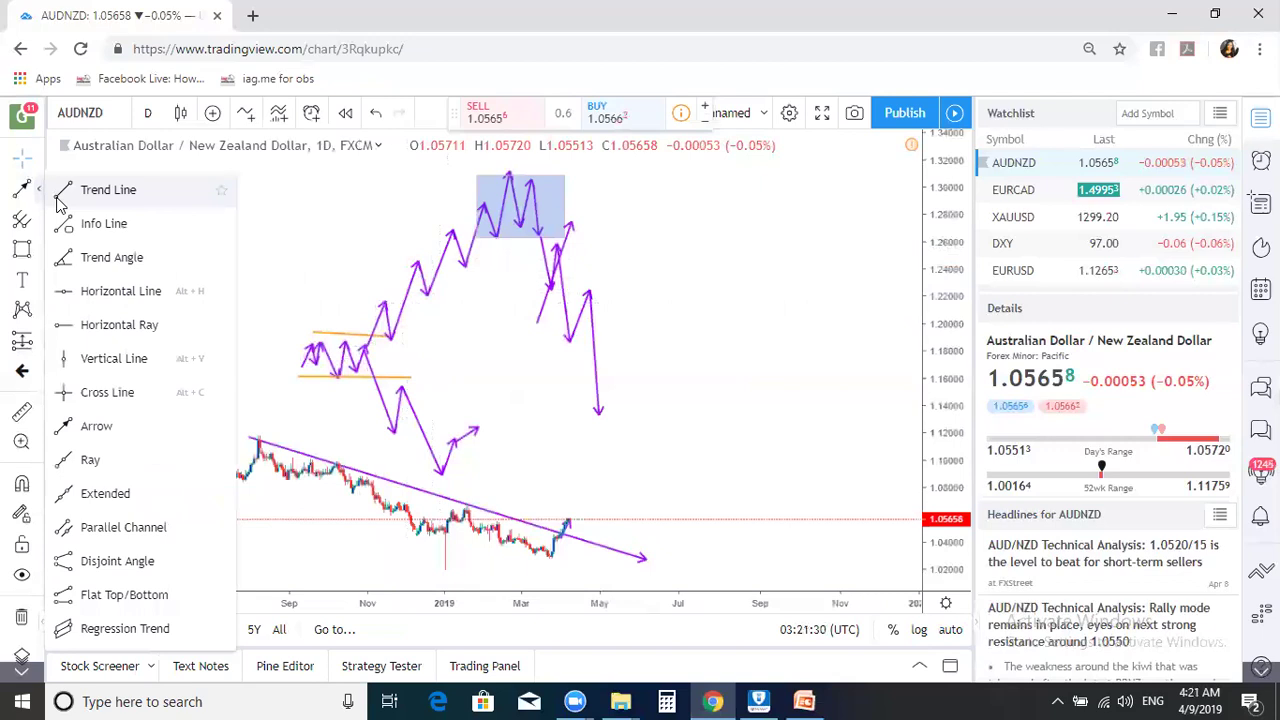
left_click(58, 200)
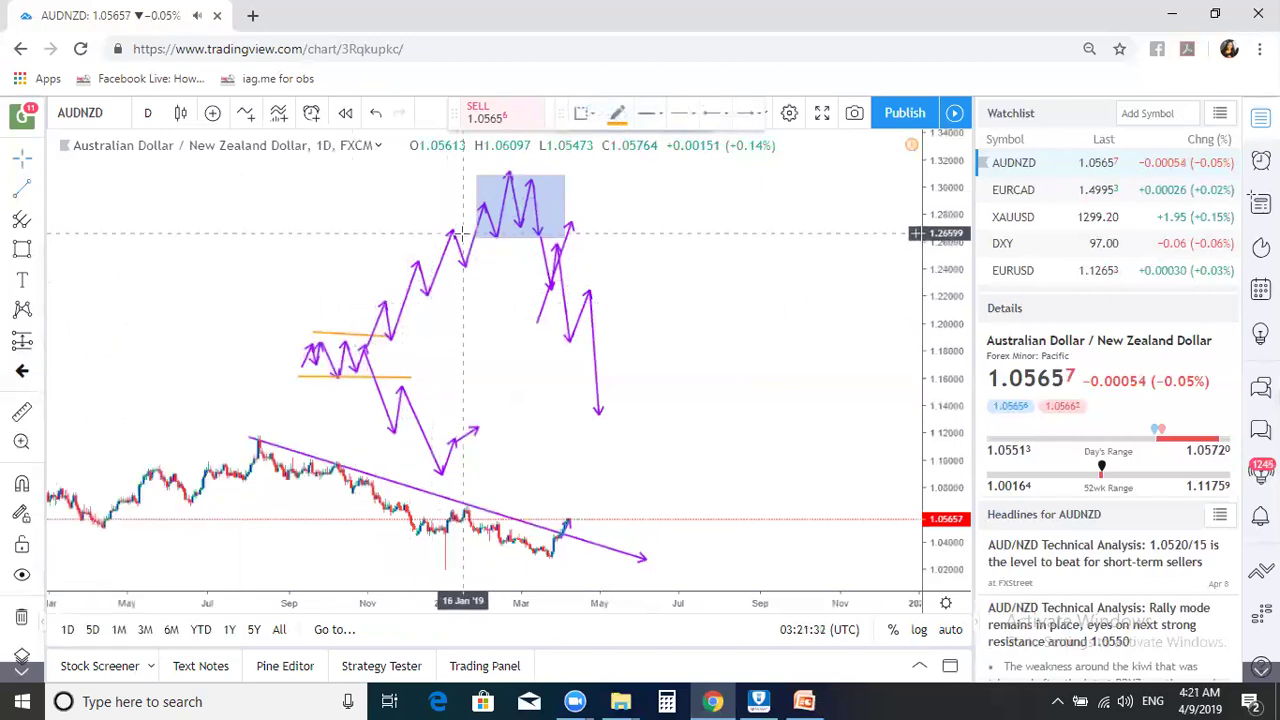
left_click_drag(463, 233, 525, 240)
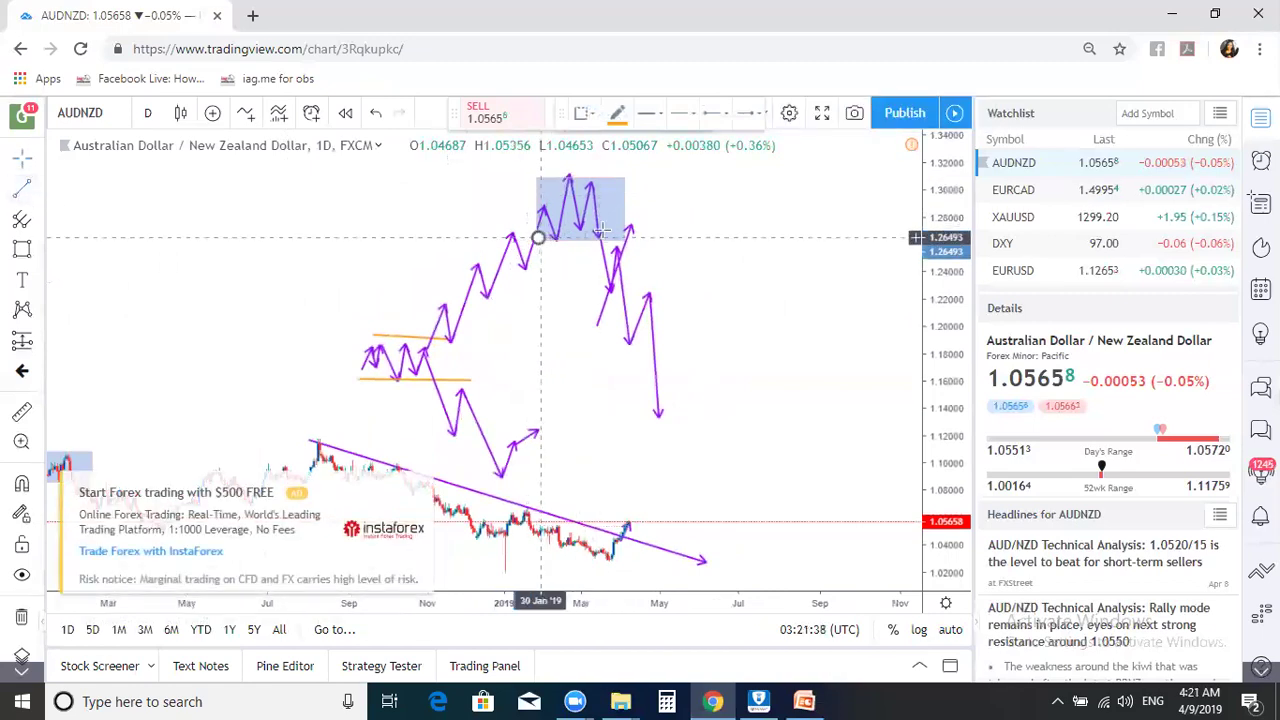
left_click(668, 237)
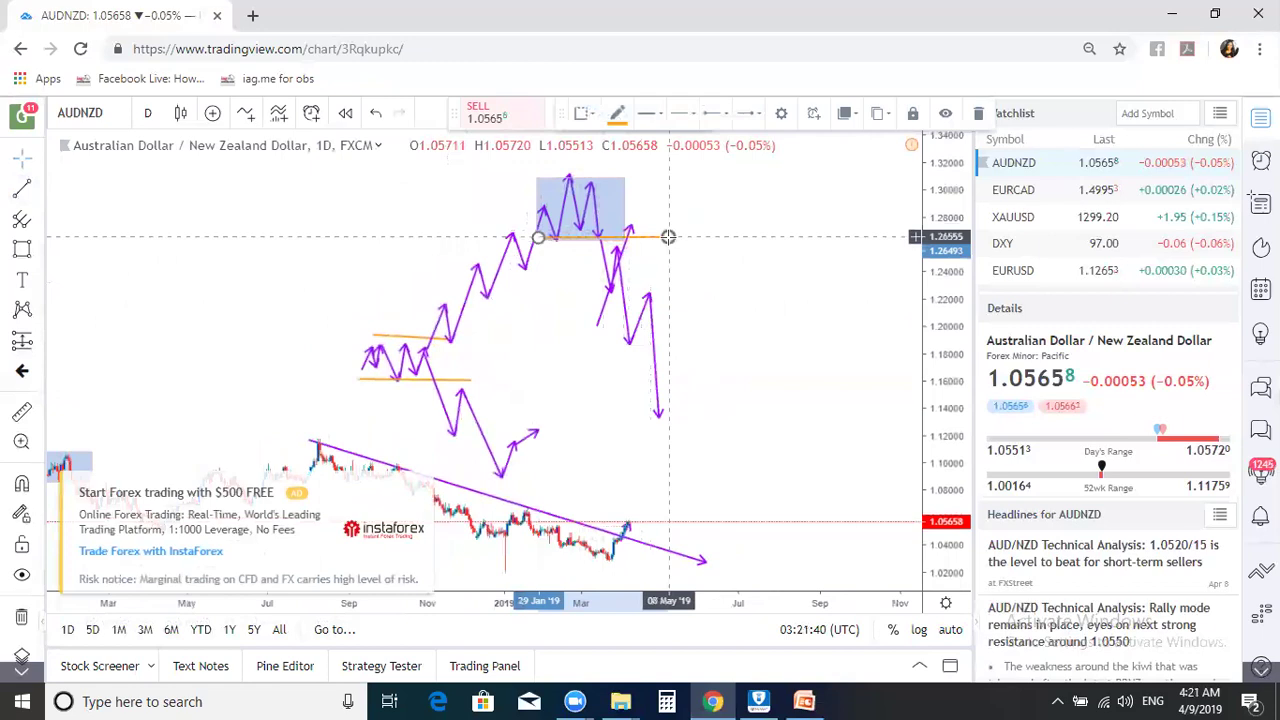
left_click_drag(537, 242, 513, 238)
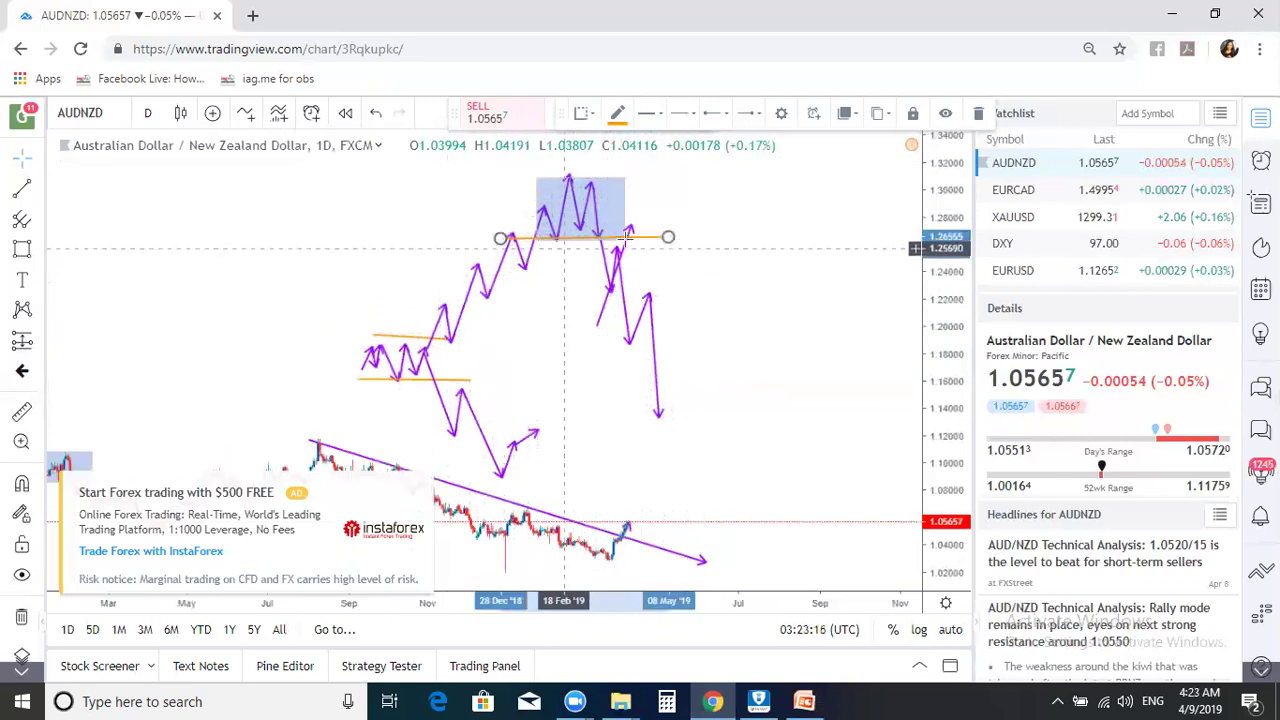
Step: Play PowerPoint slide 7 on swing points and lines of defense as a full-screen show
left_click(799, 700)
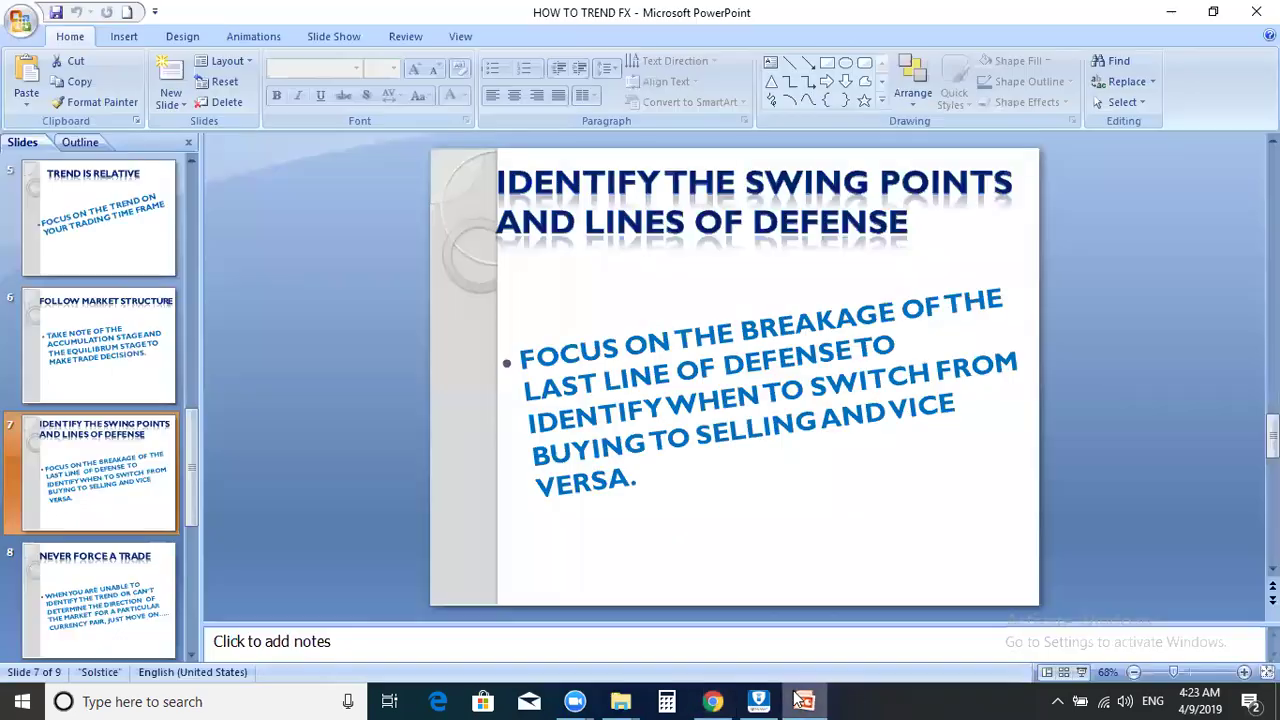
left_click(1082, 672)
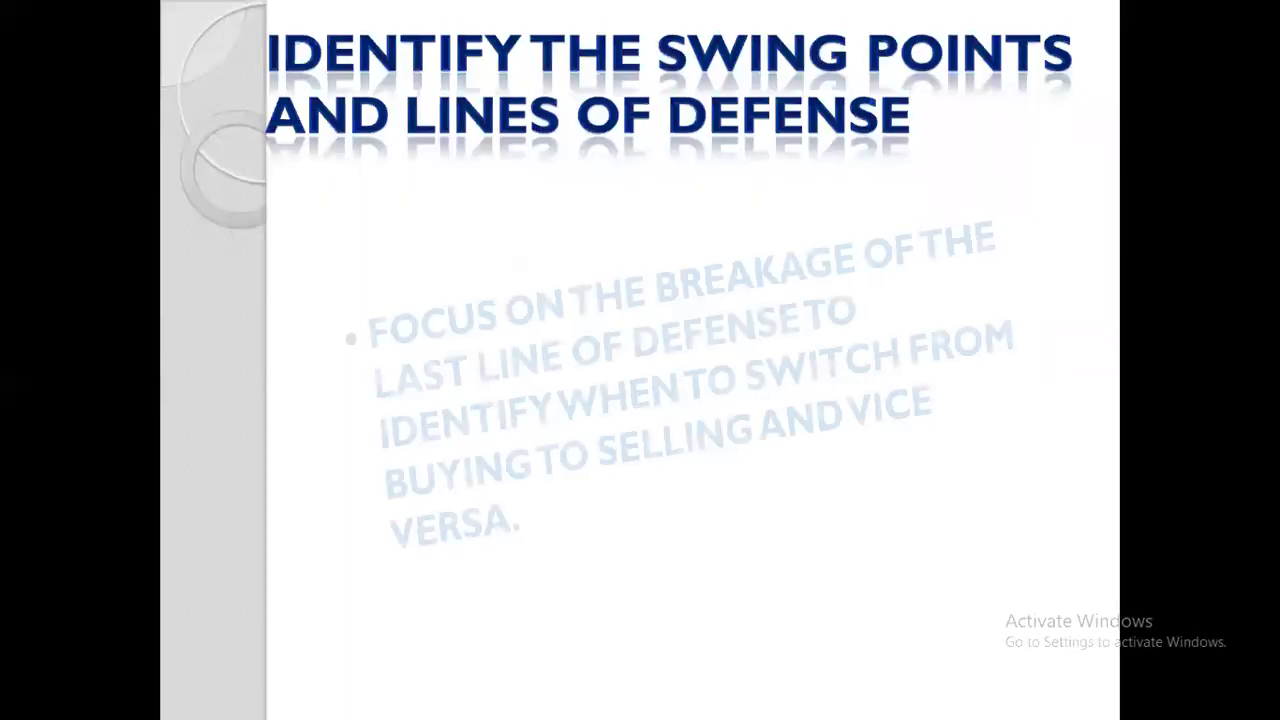